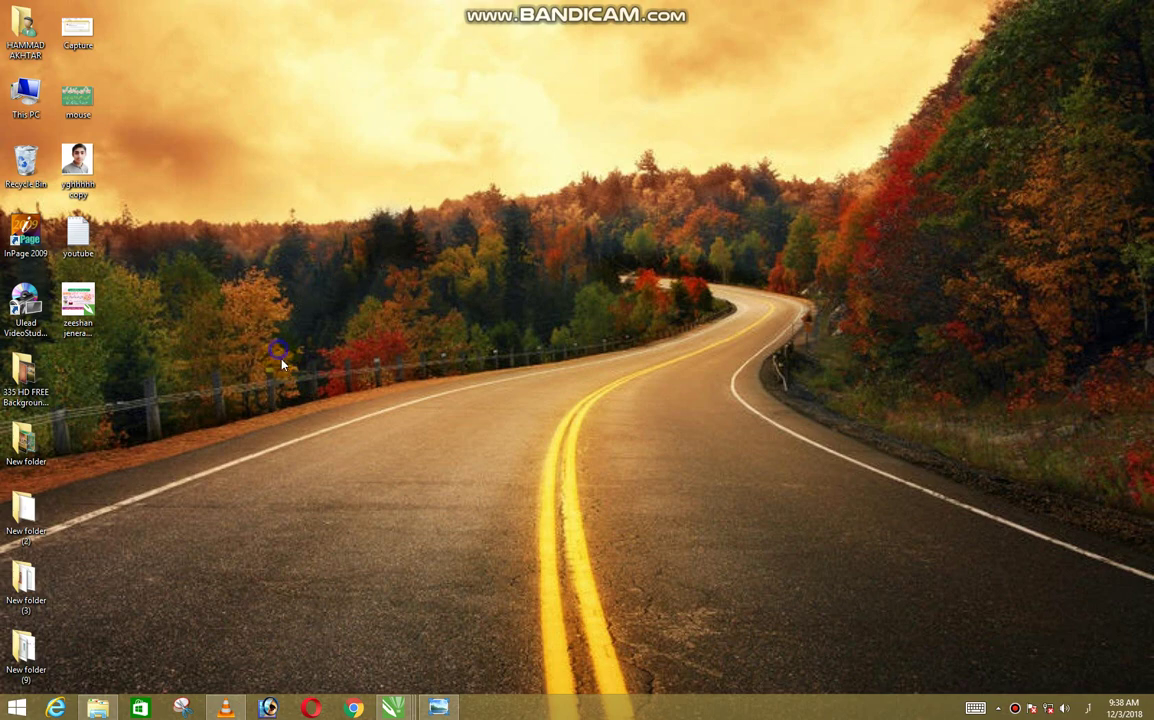
Step: Refresh the Windows desktop three times from its context menu
right_click(281, 364)
click(290, 386)
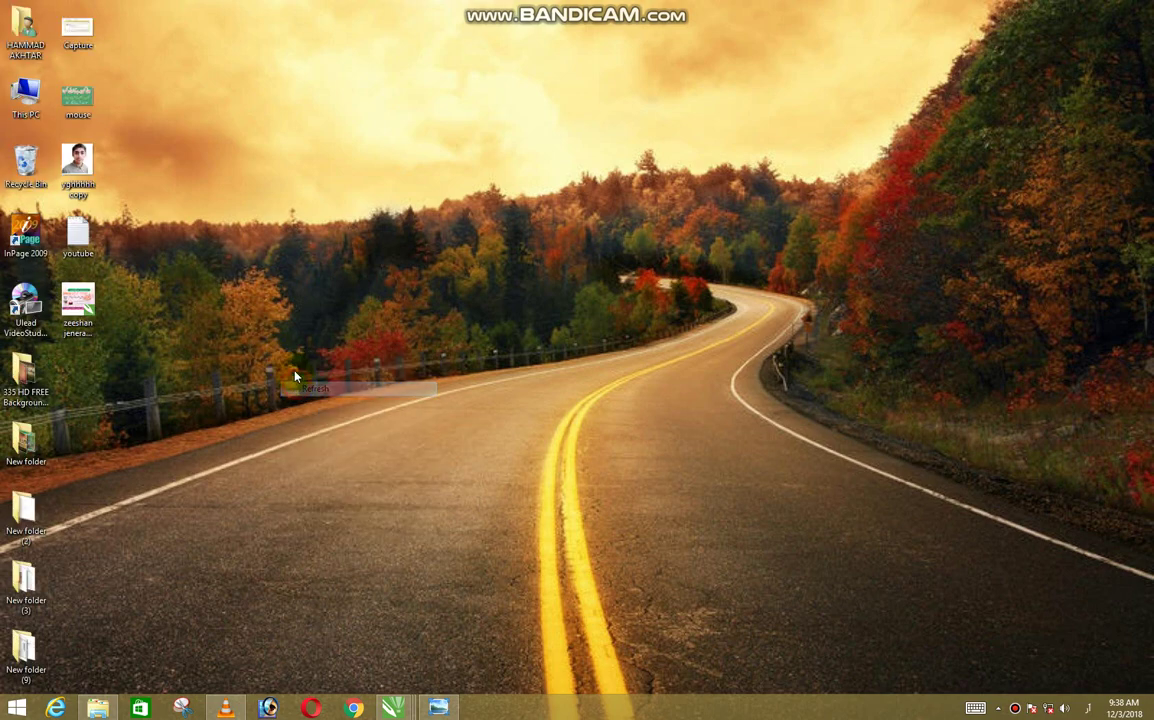
right_click(270, 285)
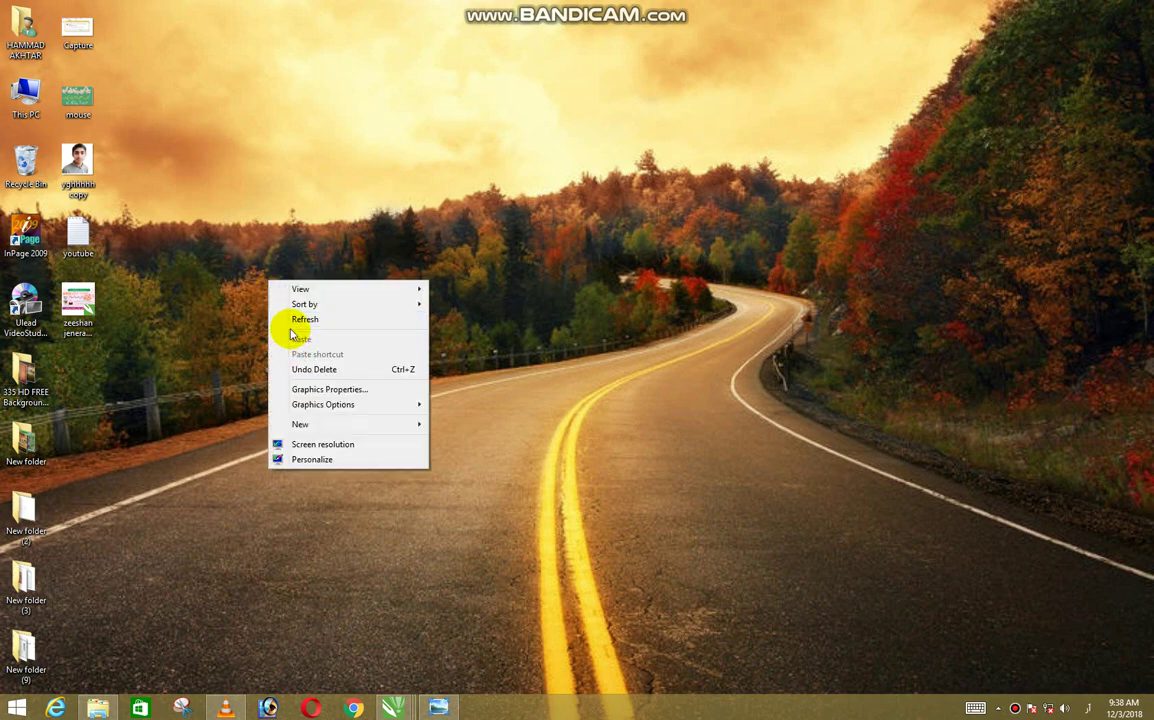
click(285, 319)
right_click(245, 296)
click(255, 330)
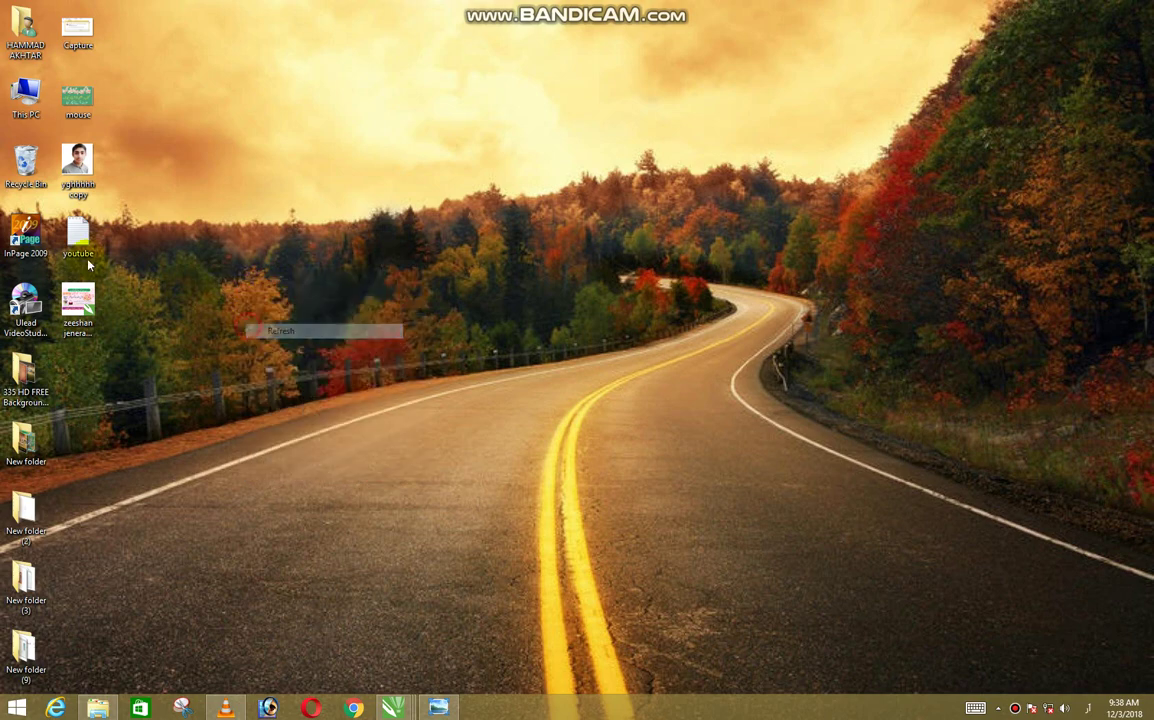
Step: Empty the Recycle Bin, confirming permanent deletion of its 14 items
right_click(38, 176)
click(48, 199)
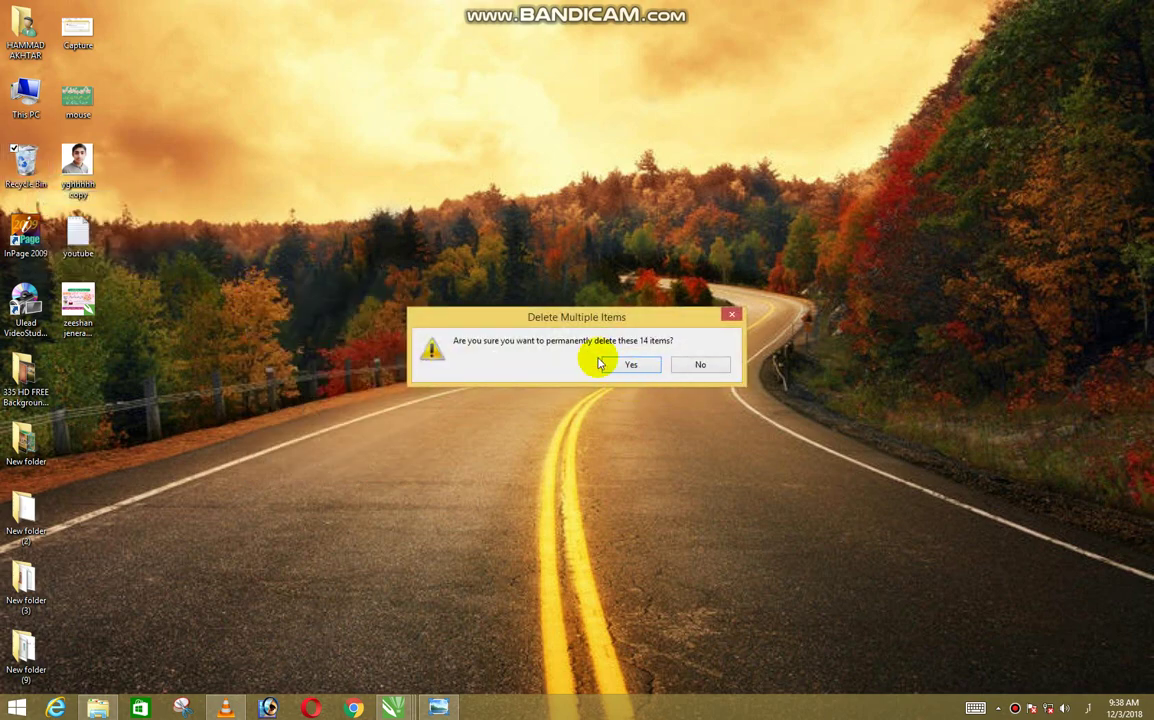
click(632, 366)
Step: Refresh the desktop three more times
right_click(399, 338)
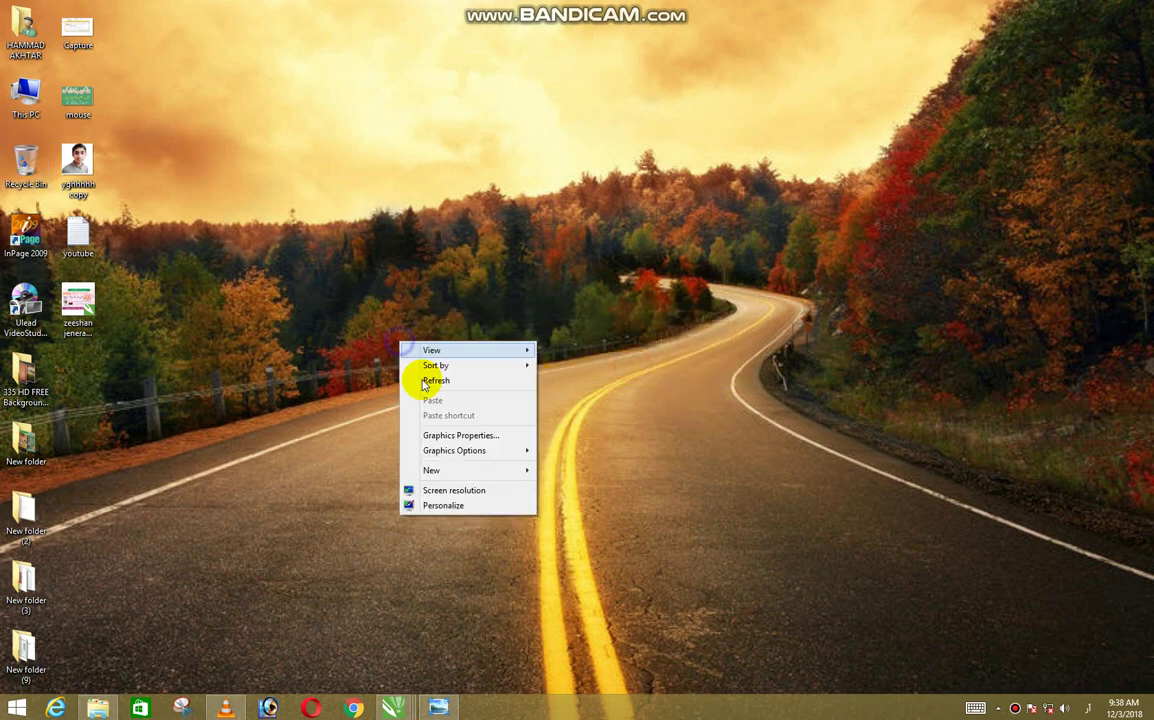
click(422, 381)
right_click(388, 350)
click(410, 385)
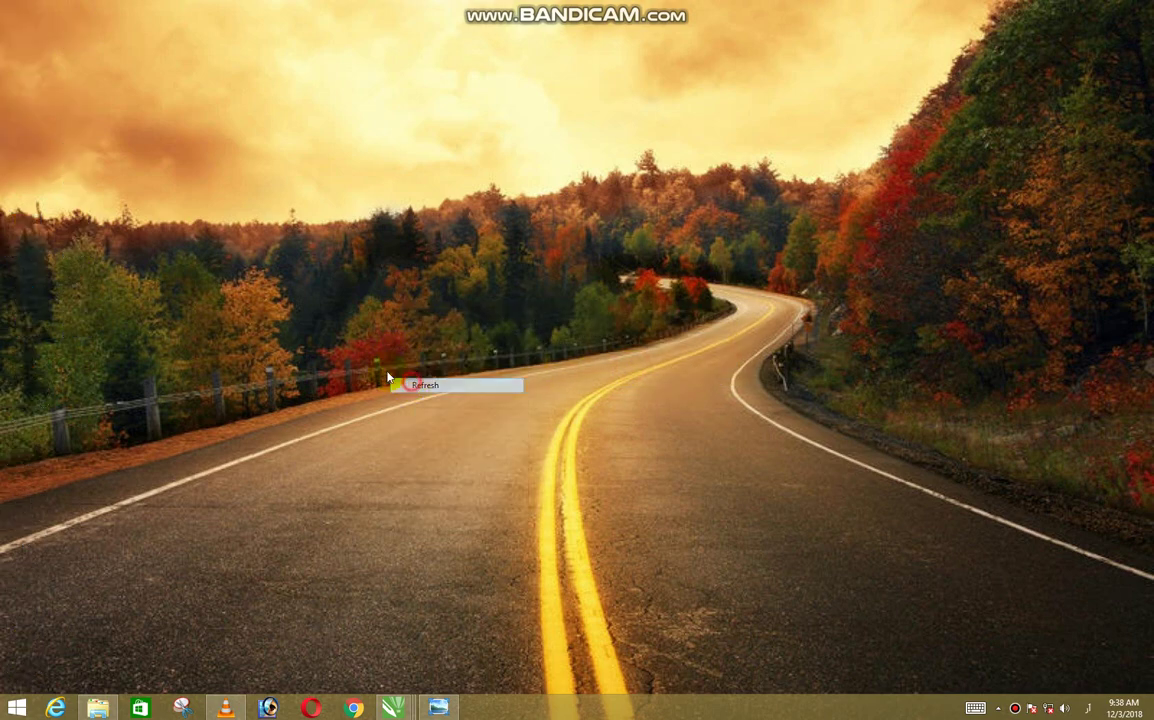
right_click(368, 361)
click(395, 398)
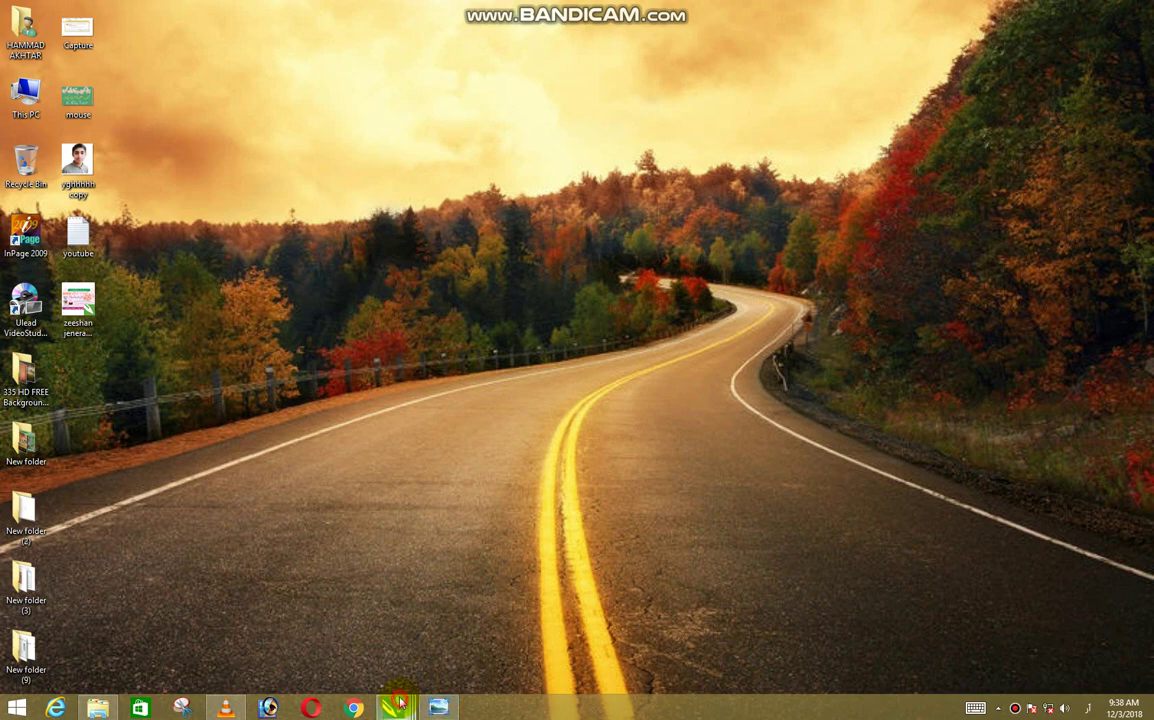
Step: Switch to the store banner design and check its orange-text and pink background groups
mouse_move(395, 708)
click(425, 617)
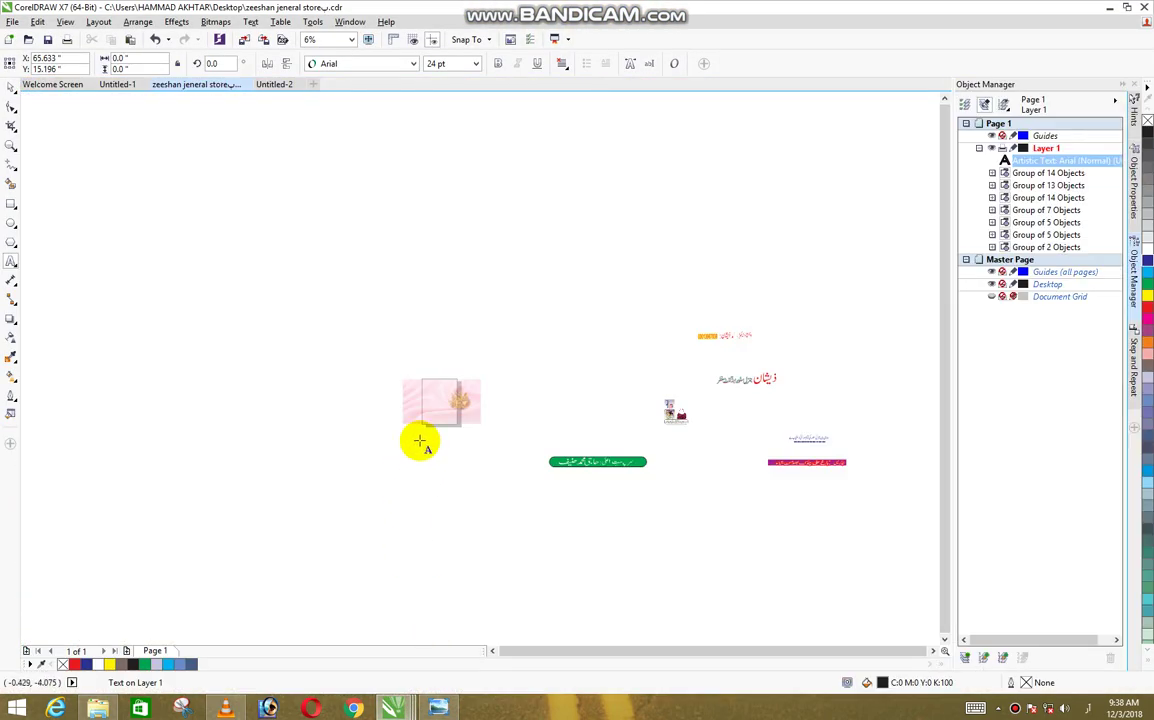
double_click(11, 87)
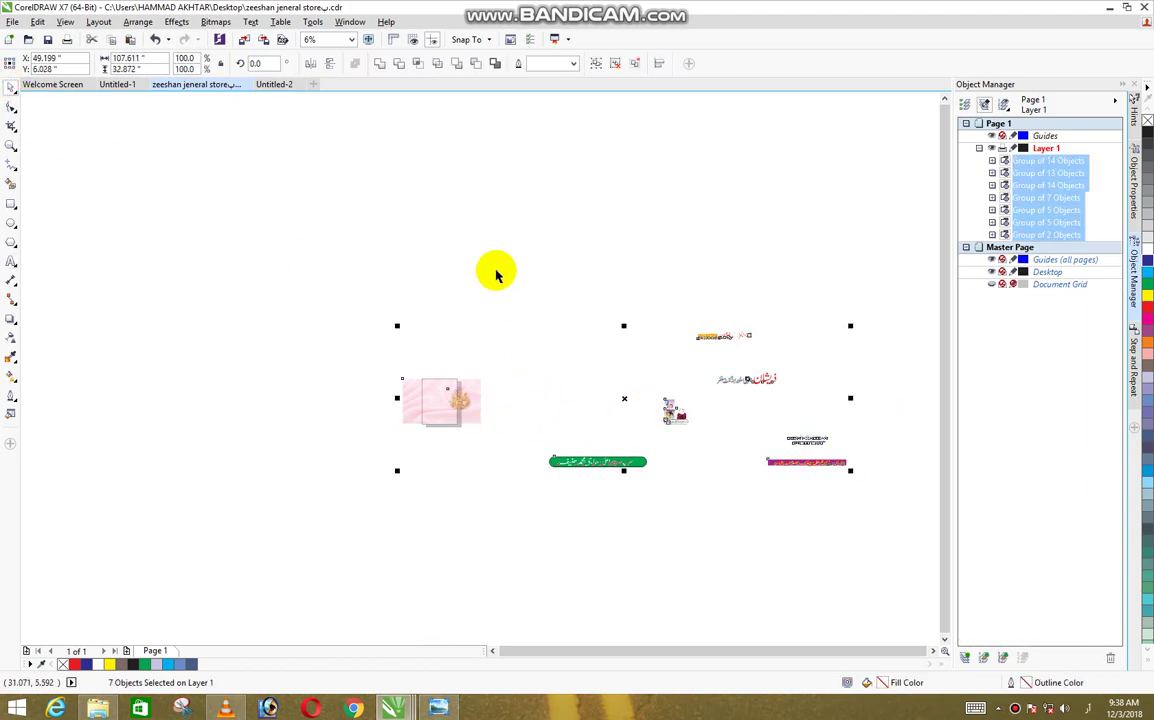
click(488, 241)
click(745, 334)
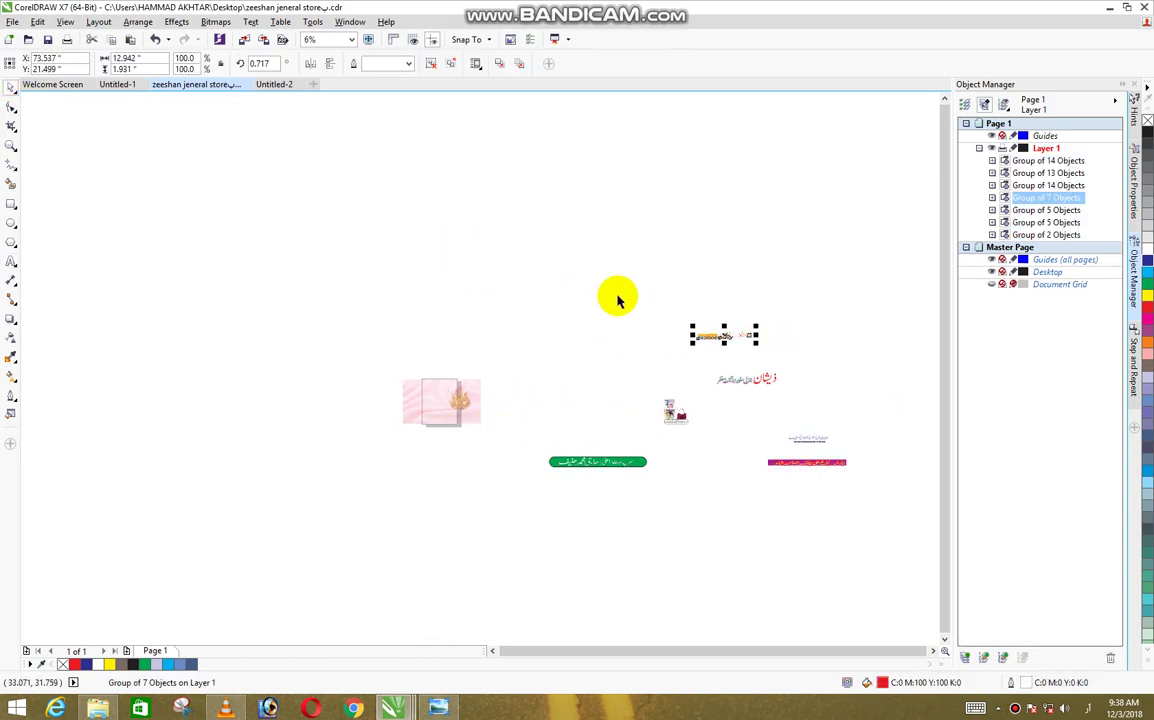
click(580, 340)
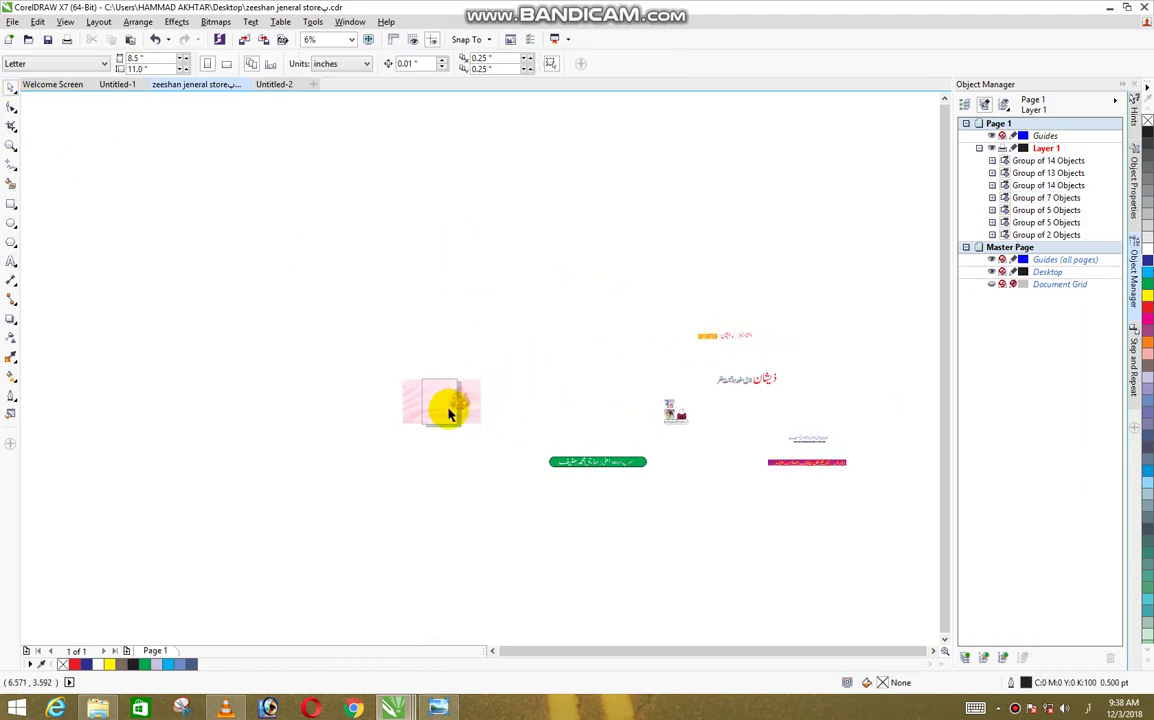
click(438, 410)
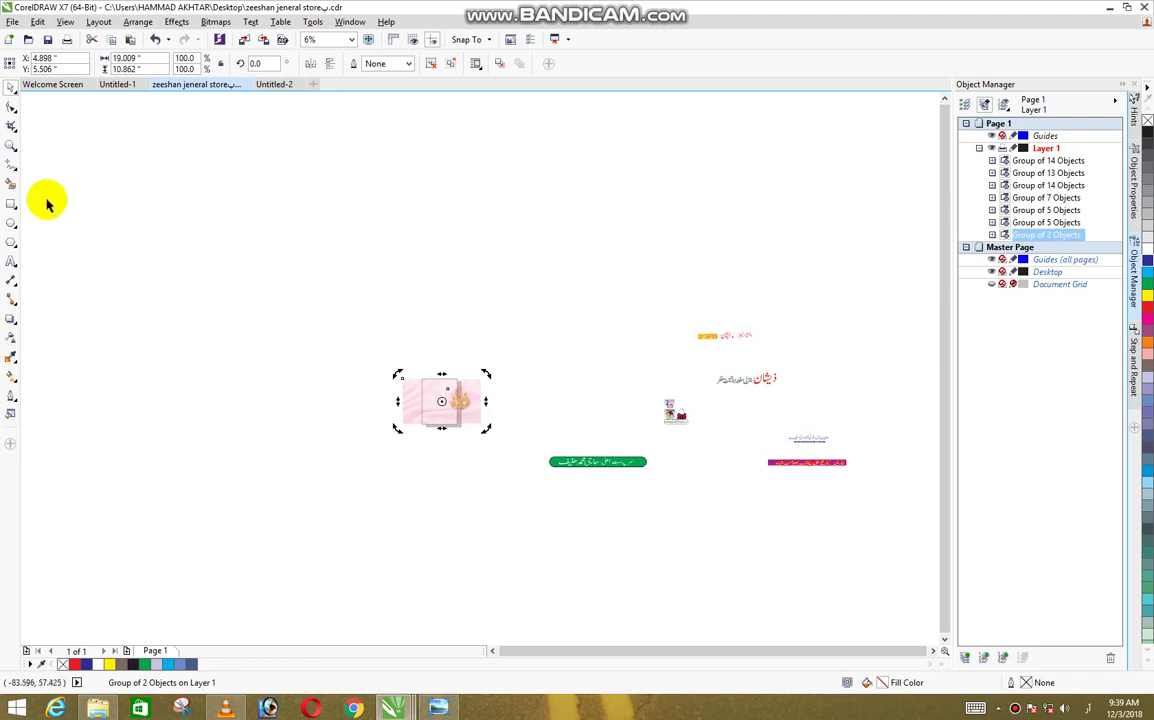
click(116, 295)
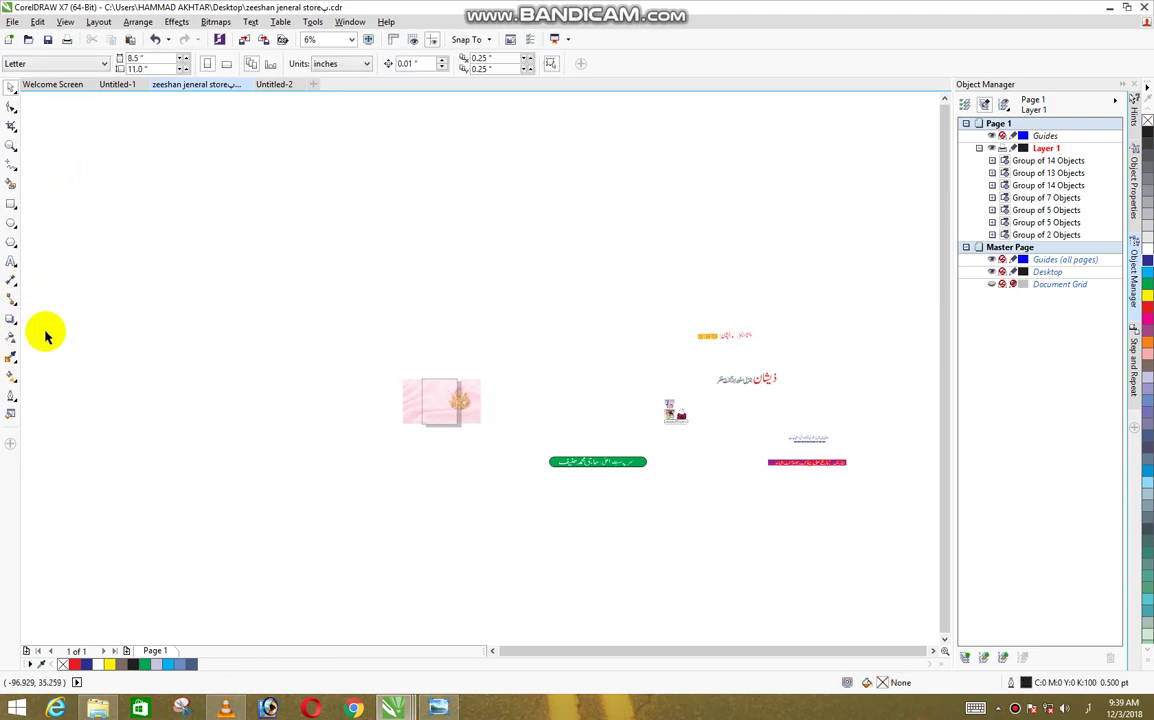
Step: Zoom in on the pink jewellery background and drag the green name strip onto it
click(11, 145)
drag(519, 463, 351, 331)
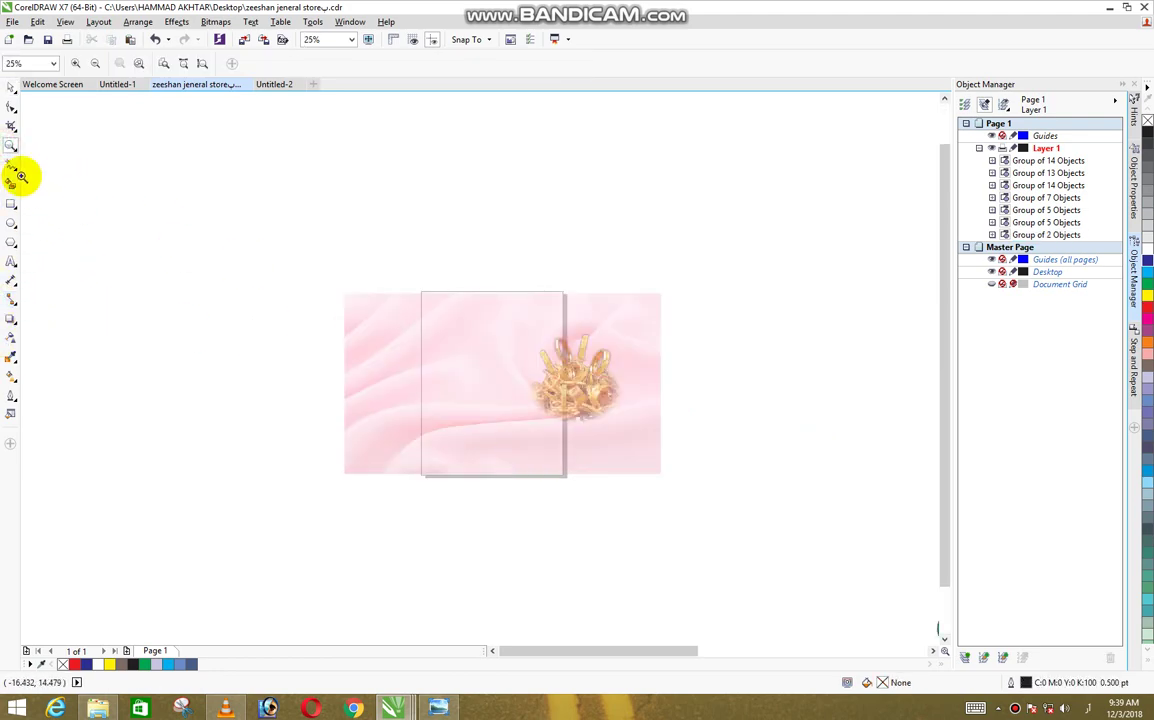
click(10, 96)
scroll(657, 445, down, 3)
scroll(858, 492, down, 2)
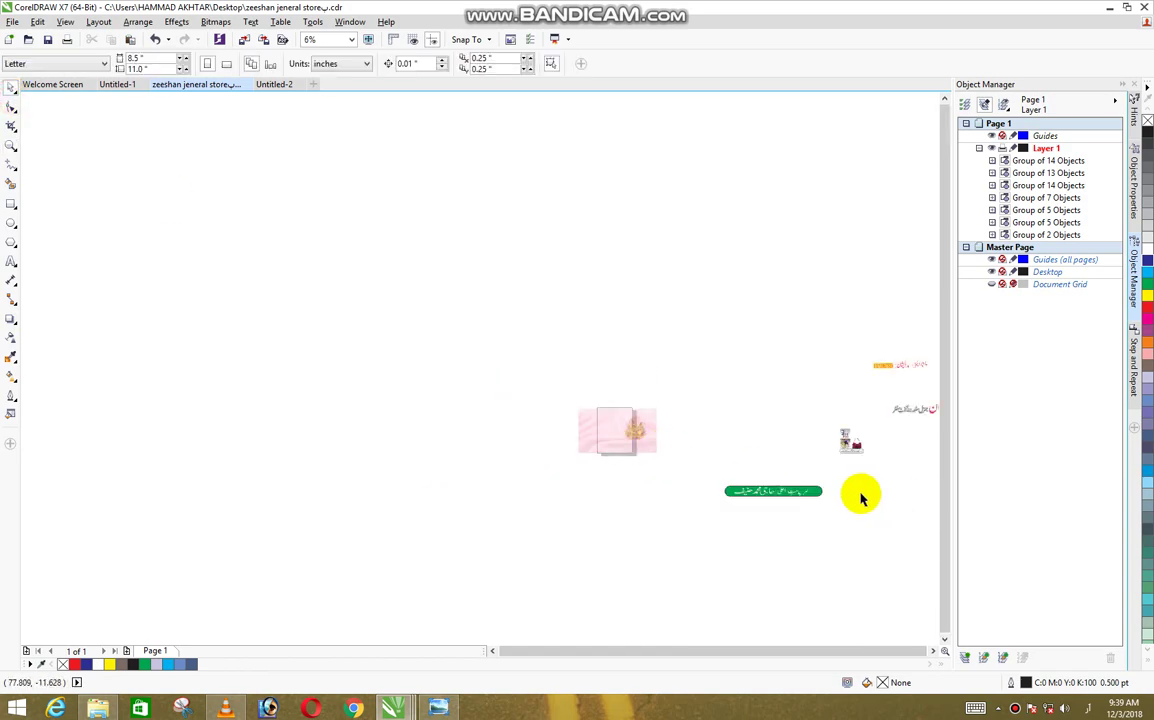
click(708, 466)
drag(773, 491, 610, 419)
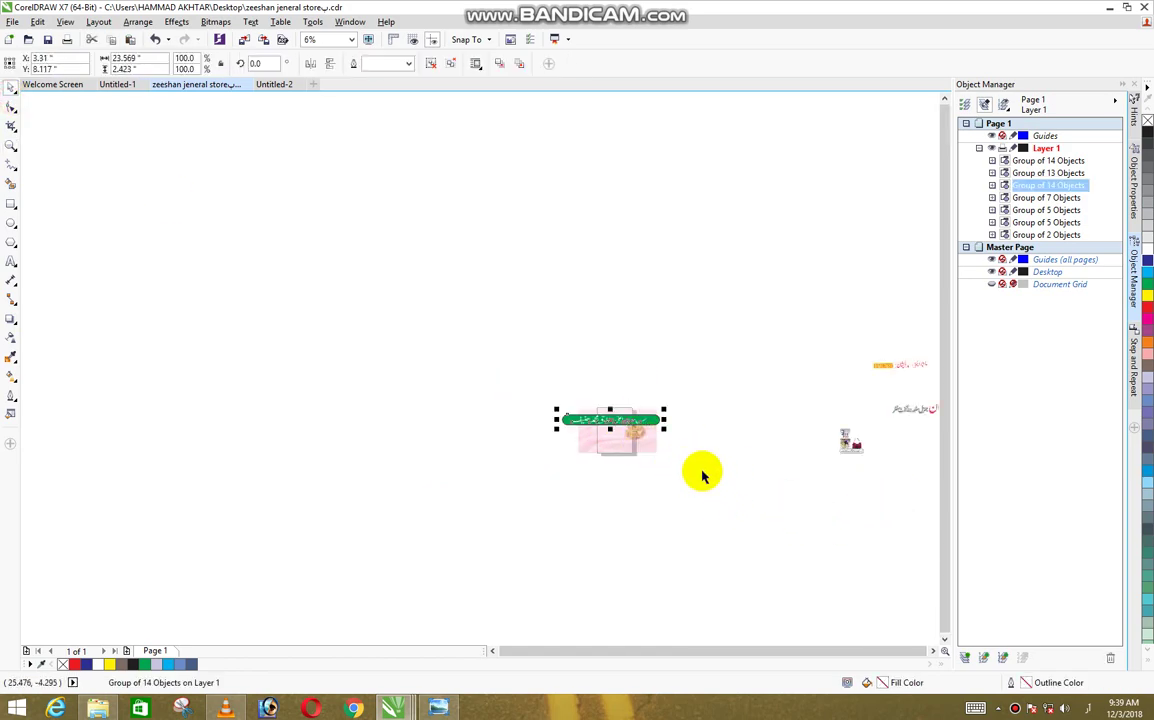
Step: Zoom in on the strip and background, then shrink the green name strip to about 29%
key(F4)
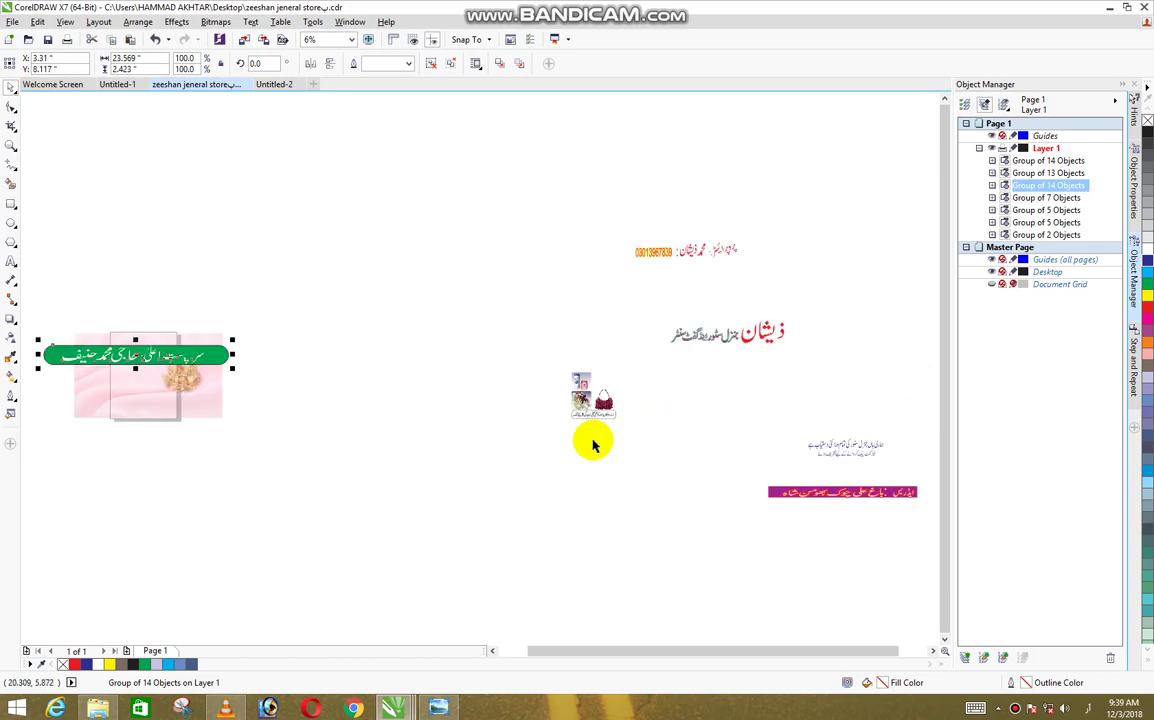
click(41, 320)
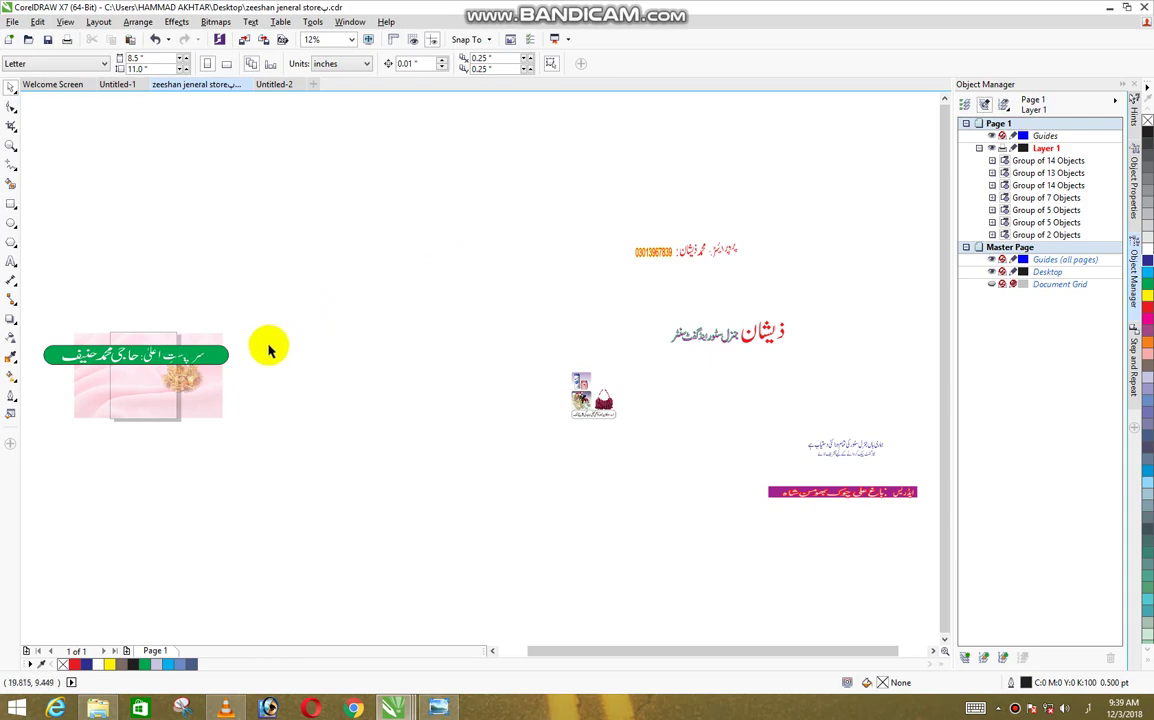
key(z)
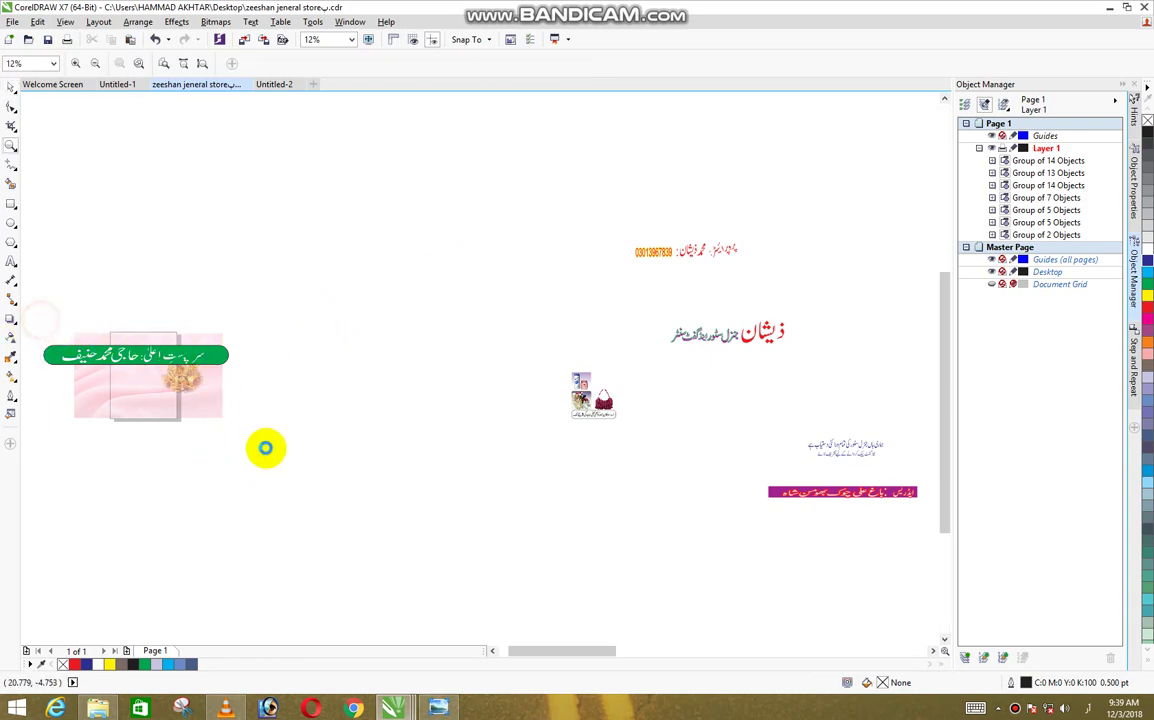
click(265, 447)
click(14, 90)
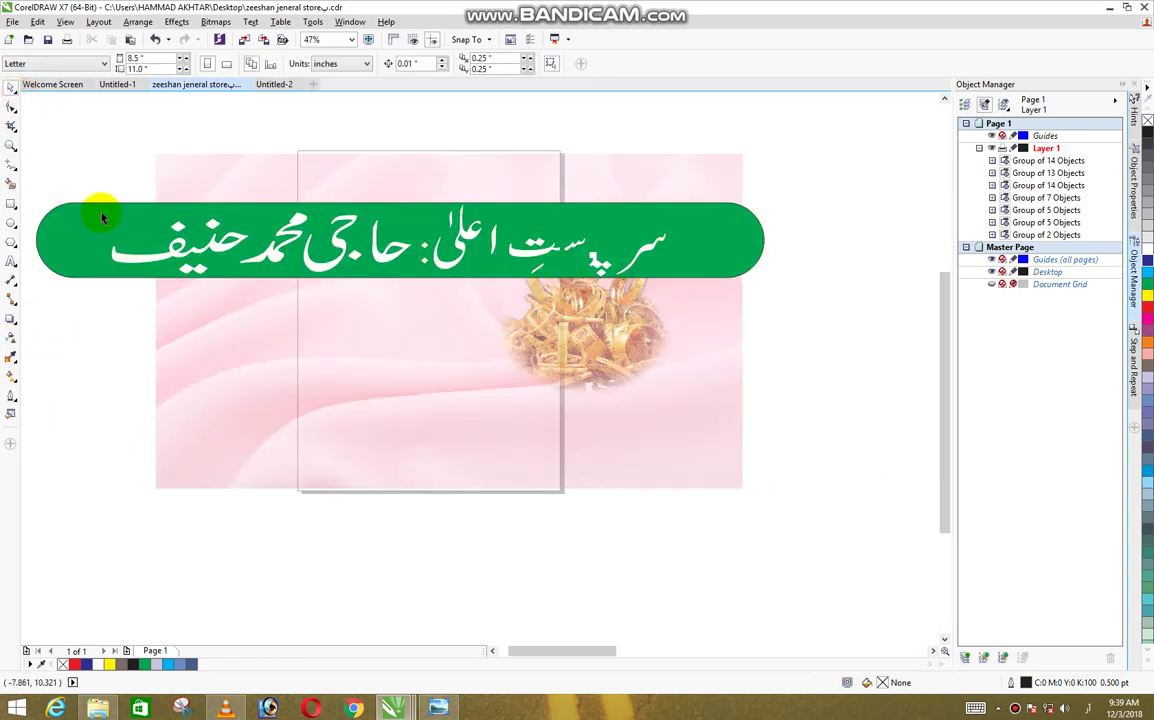
click(116, 226)
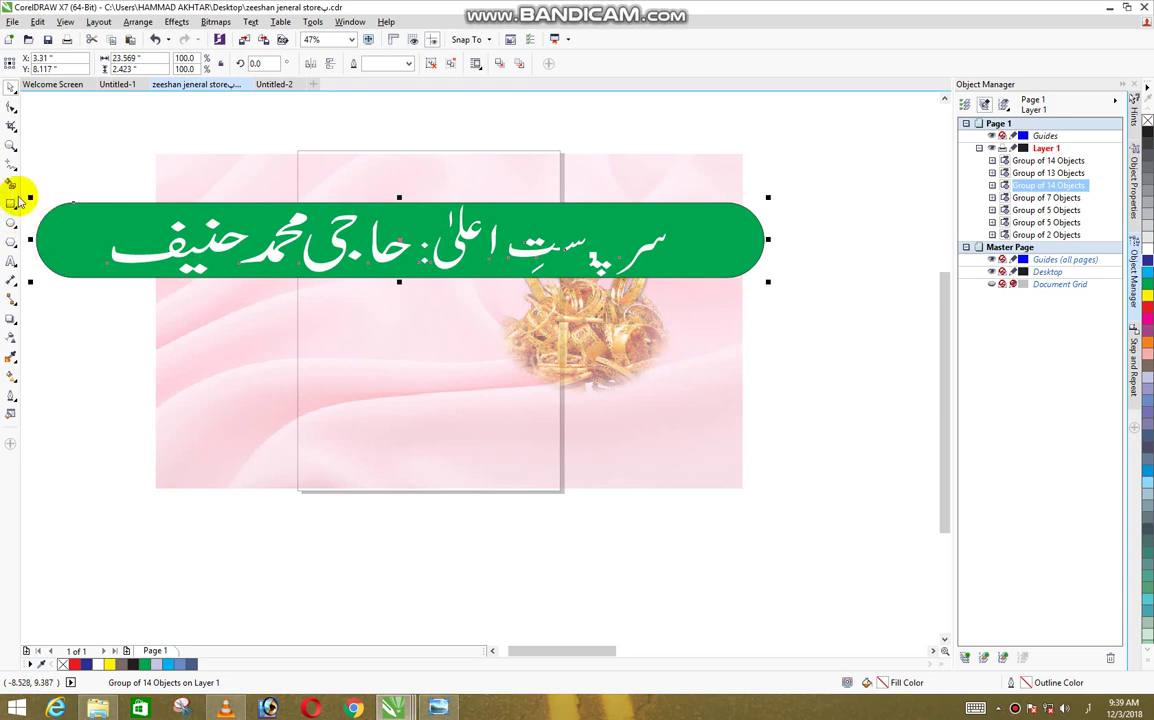
drag(29, 196, 583, 239)
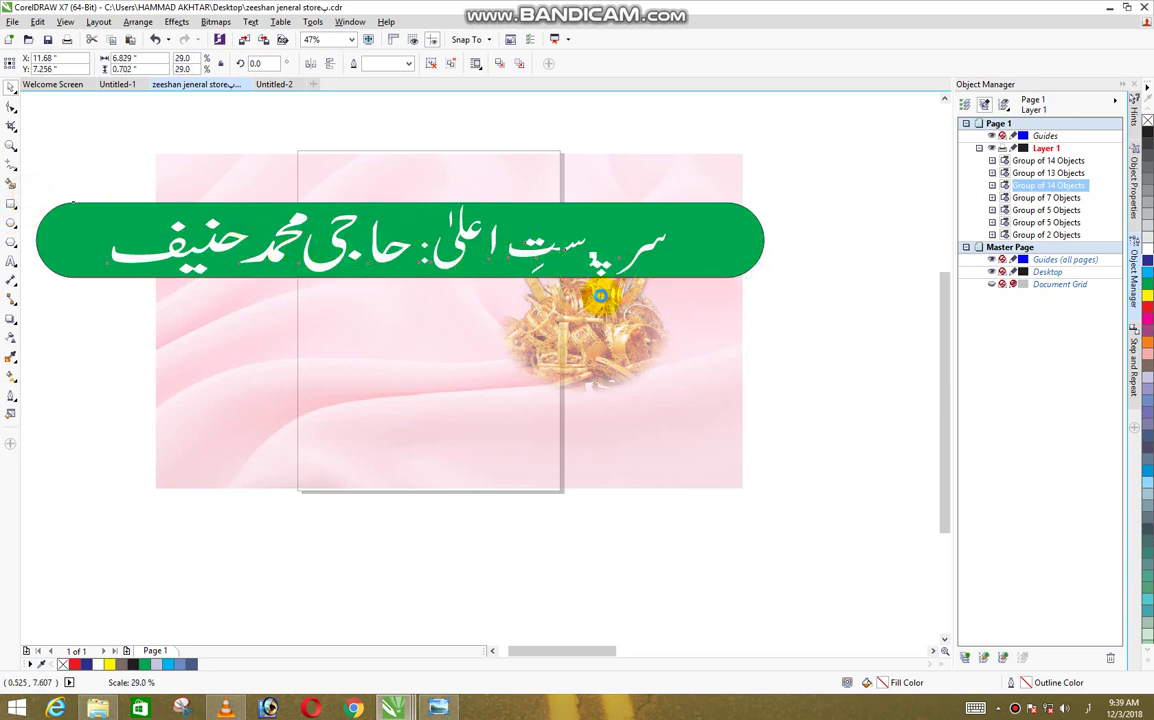
Step: Move the green strip to the page top and stretch both ends to the page edges
drag(665, 268, 478, 183)
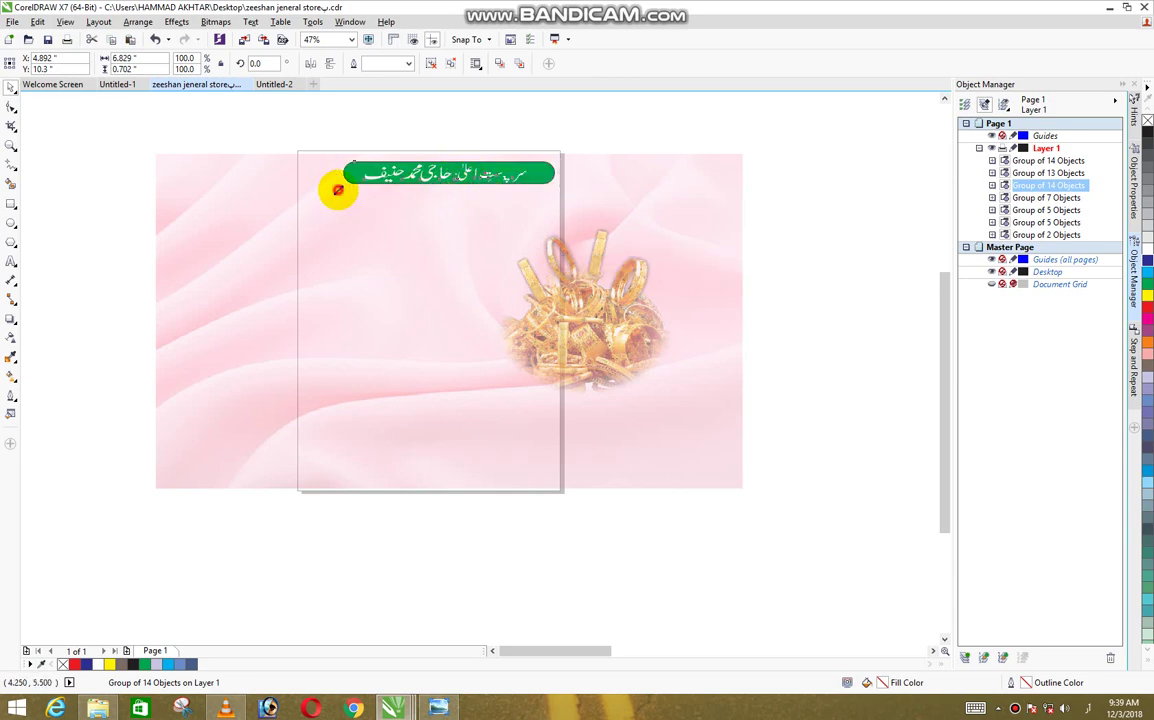
drag(338, 190, 308, 190)
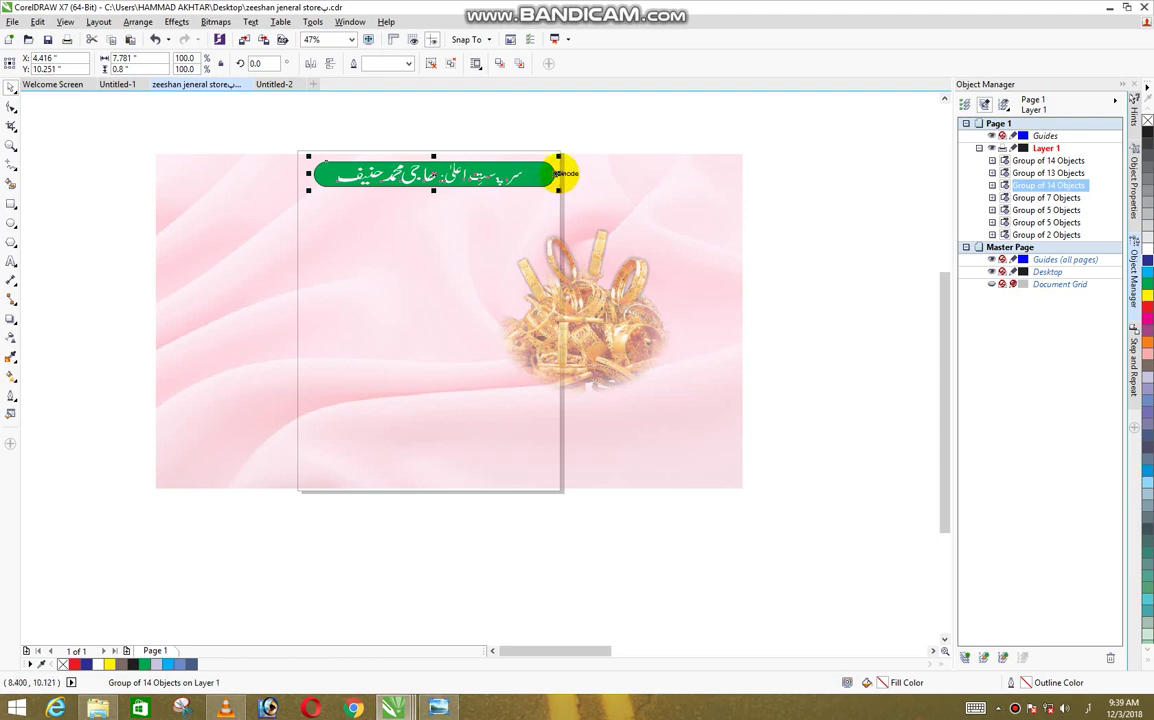
drag(560, 173, 593, 175)
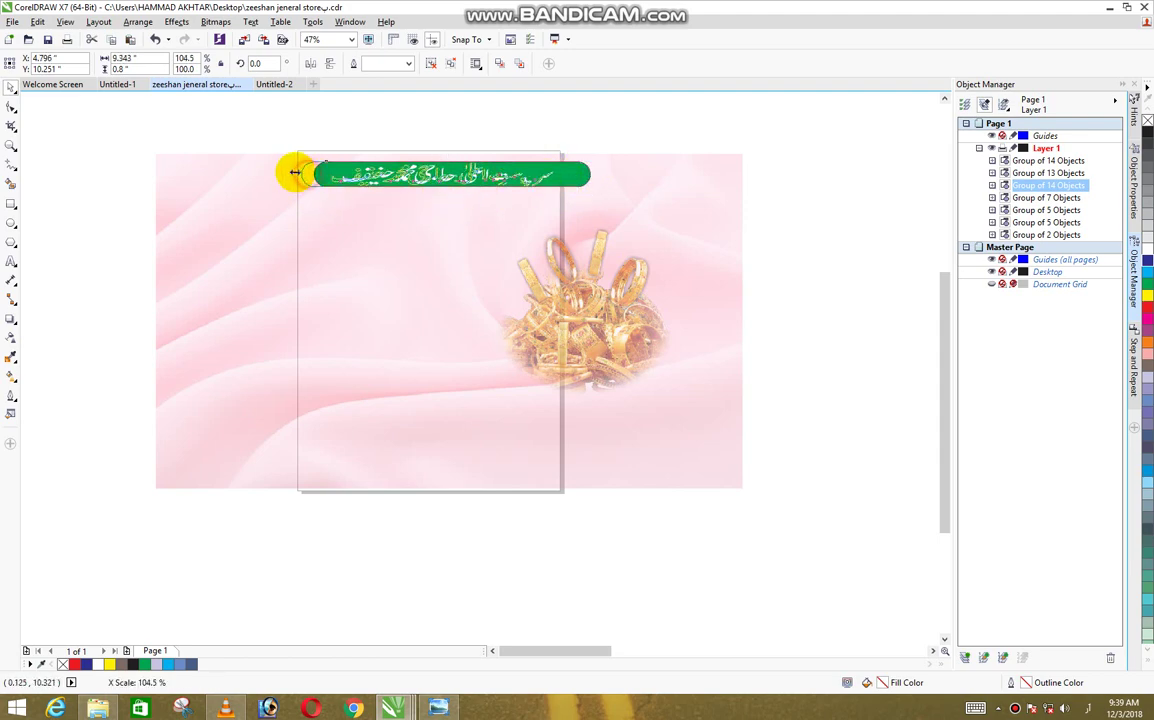
drag(308, 174, 298, 175)
click(201, 121)
scroll(553, 197, down, 2)
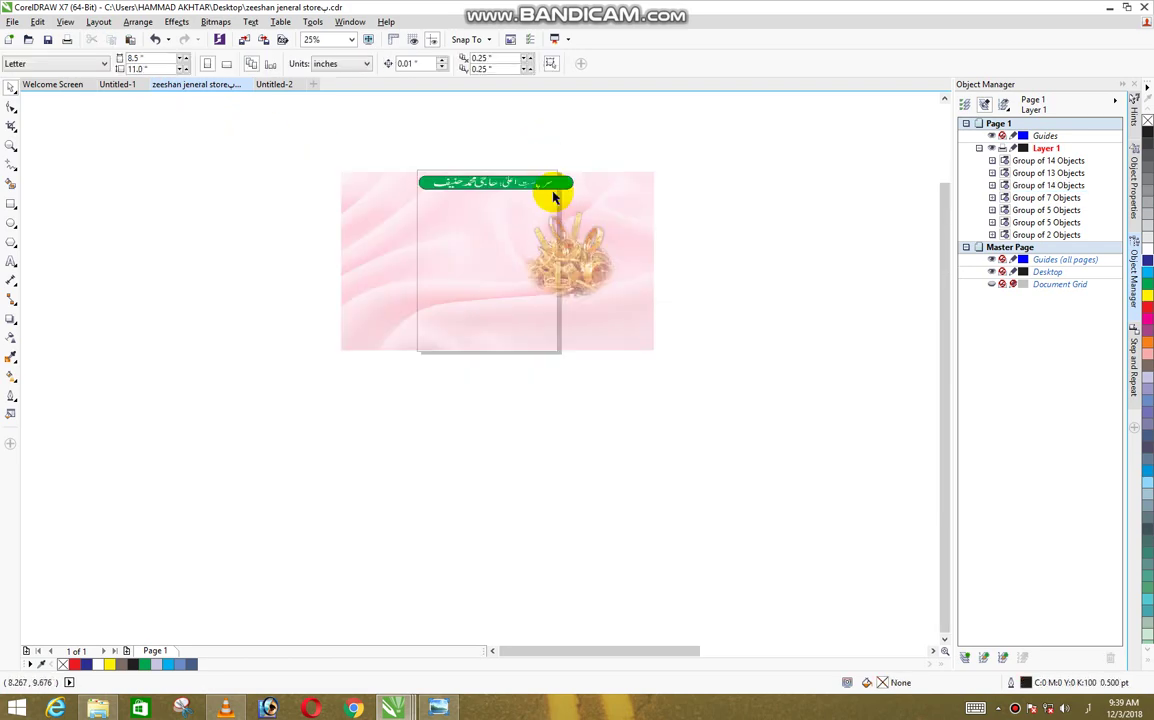
scroll(562, 205, down, 2)
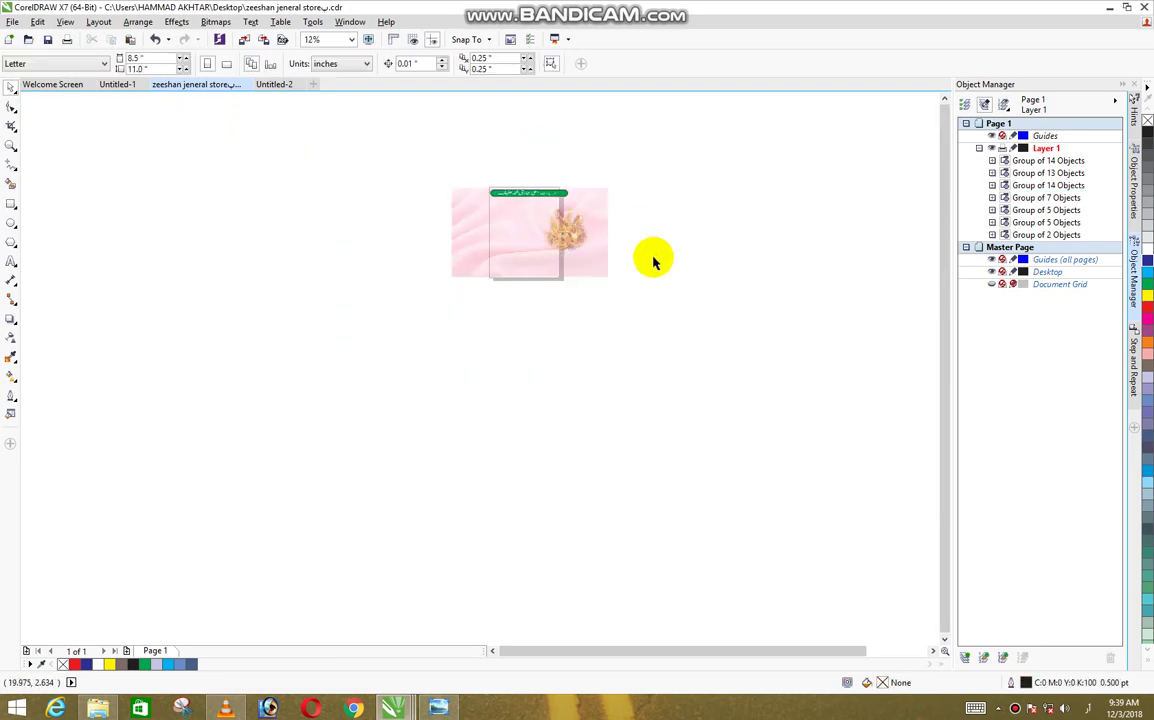
scroll(652, 260, down, 2)
Step: Select the pieces at the canvas's right and zoom in on them and the banner corner
mouse_move(790, 225)
mouse_down()
mouse_move(859, 283)
mouse_move(820, 262)
mouse_move(573, 250)
mouse_up()
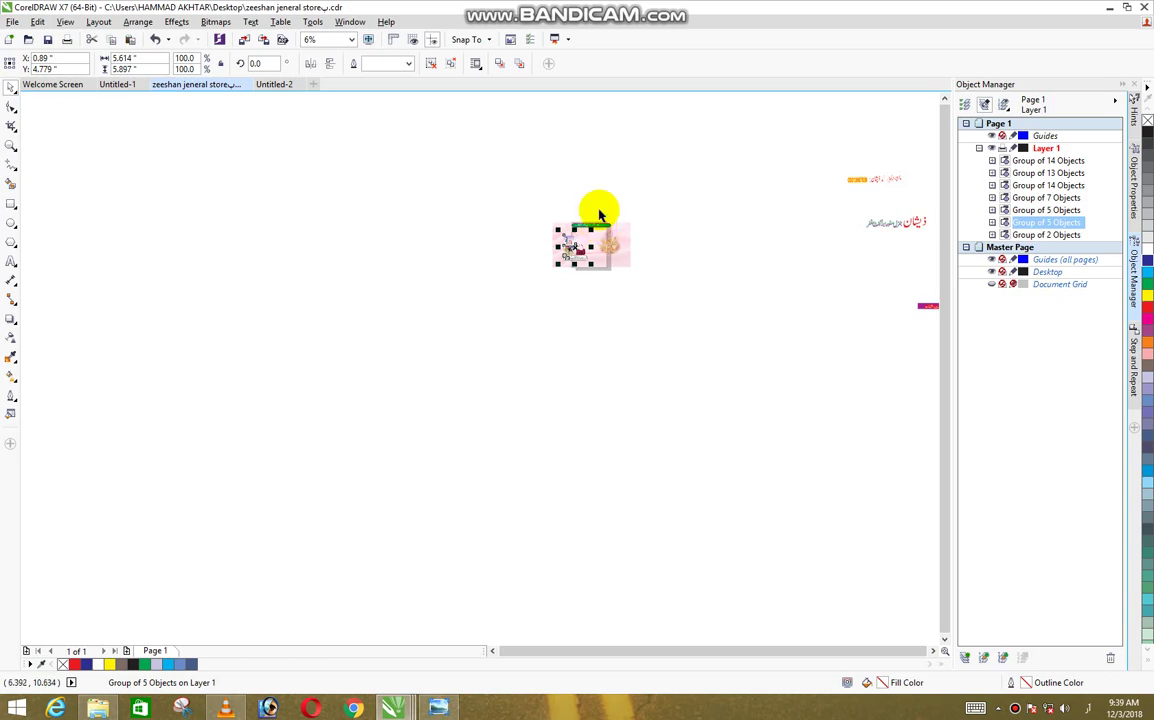
key(z)
drag(477, 175, 783, 299)
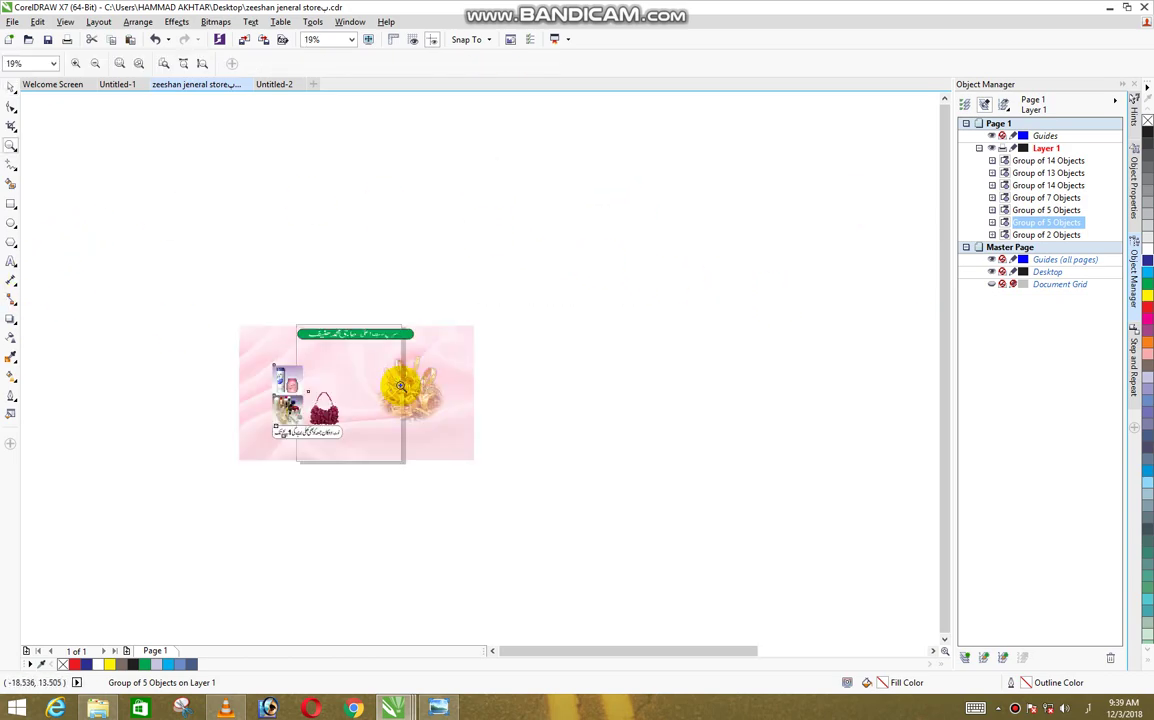
drag(366, 436, 410, 462)
scroll(58, 152, down, 1)
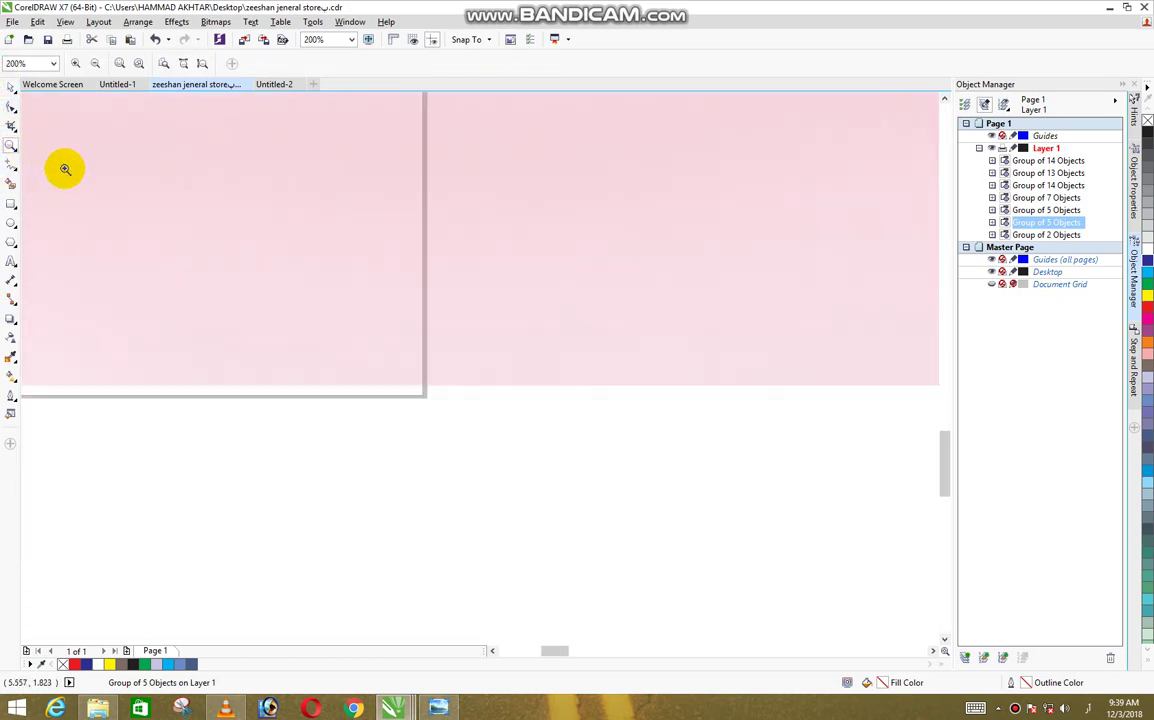
scroll(58, 152, down, 1)
scroll(296, 302, down, 2)
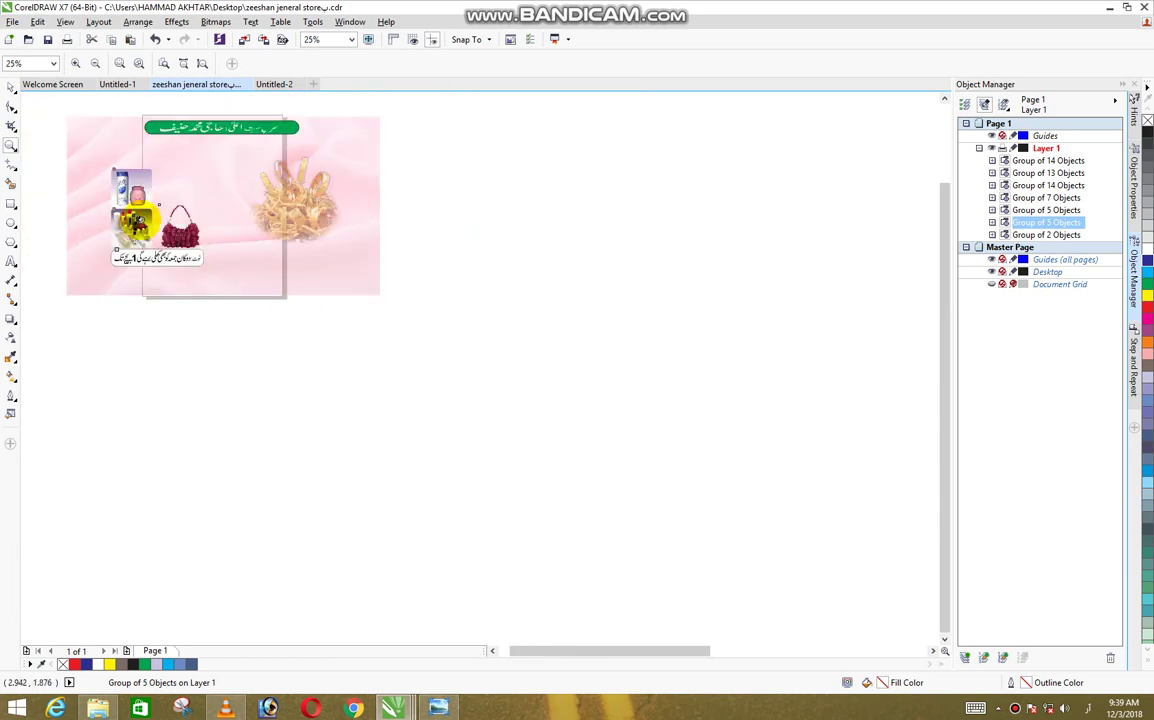
scroll(208, 283, up, 2)
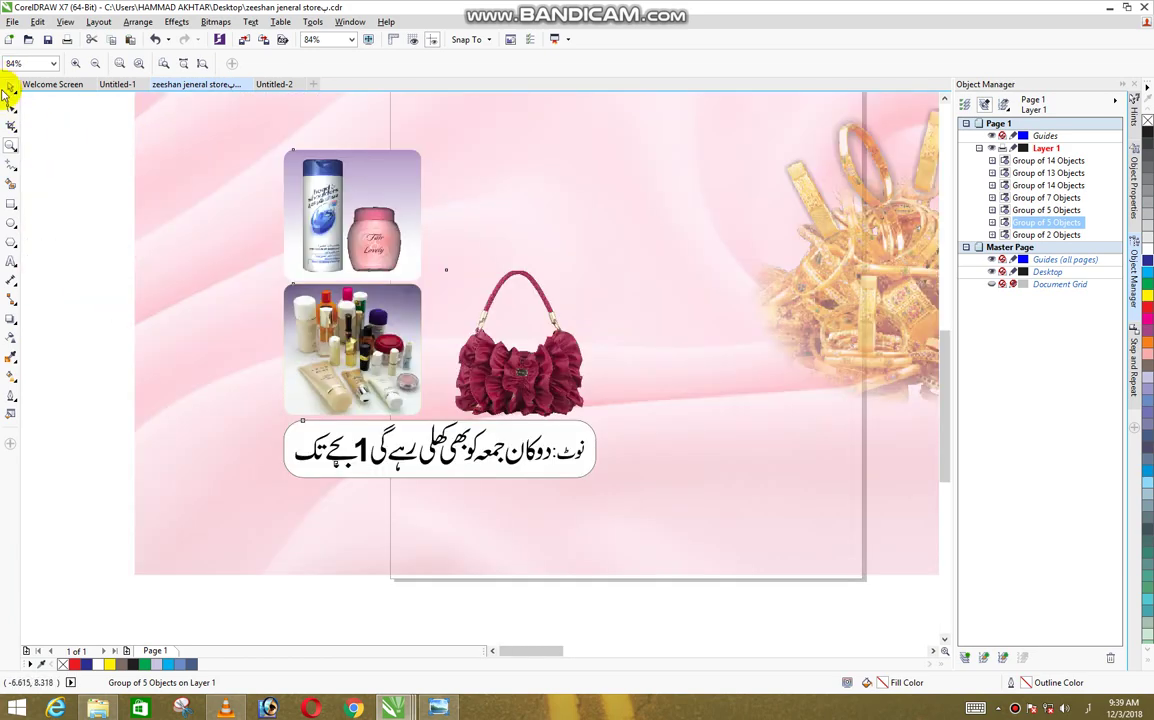
Step: Drag the cosmetics, handbag and Friday-note group left onto the banner's left edge
click(10, 86)
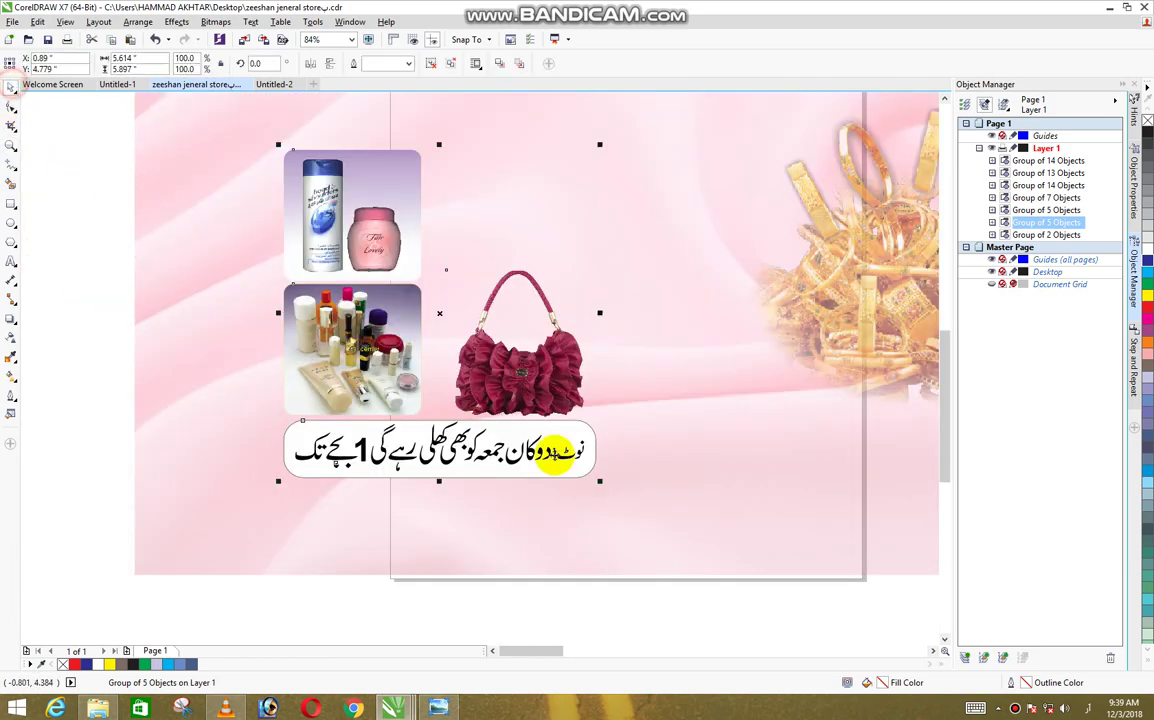
click(436, 364)
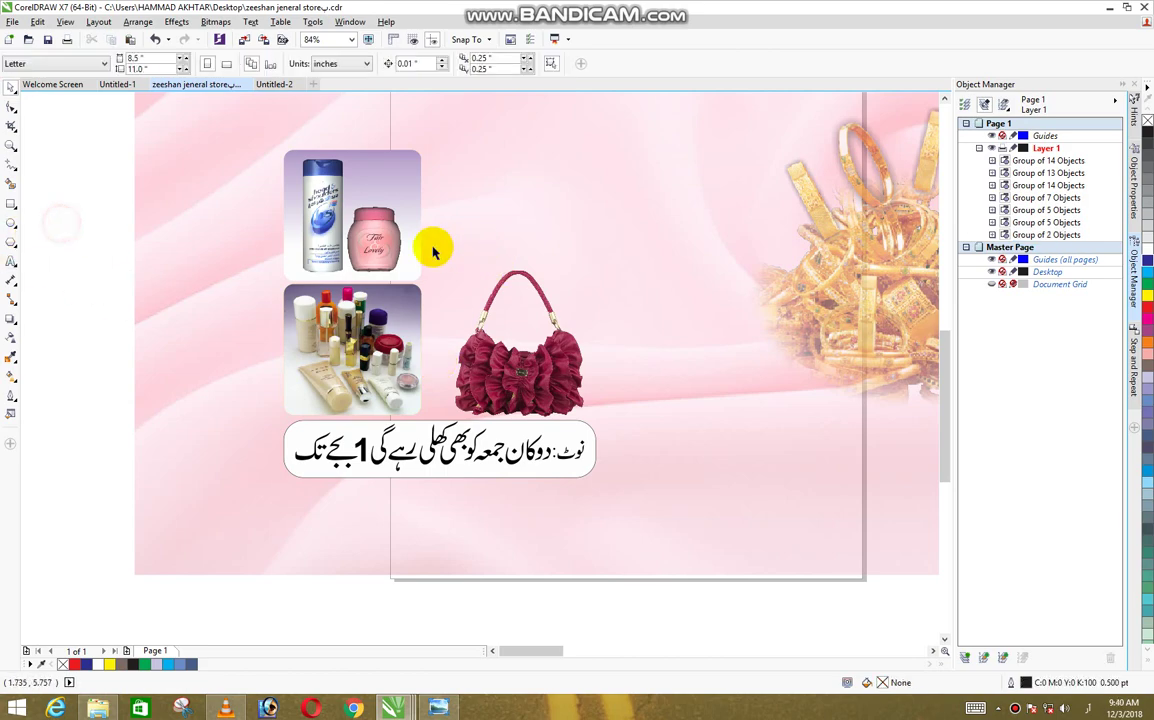
click(350, 220)
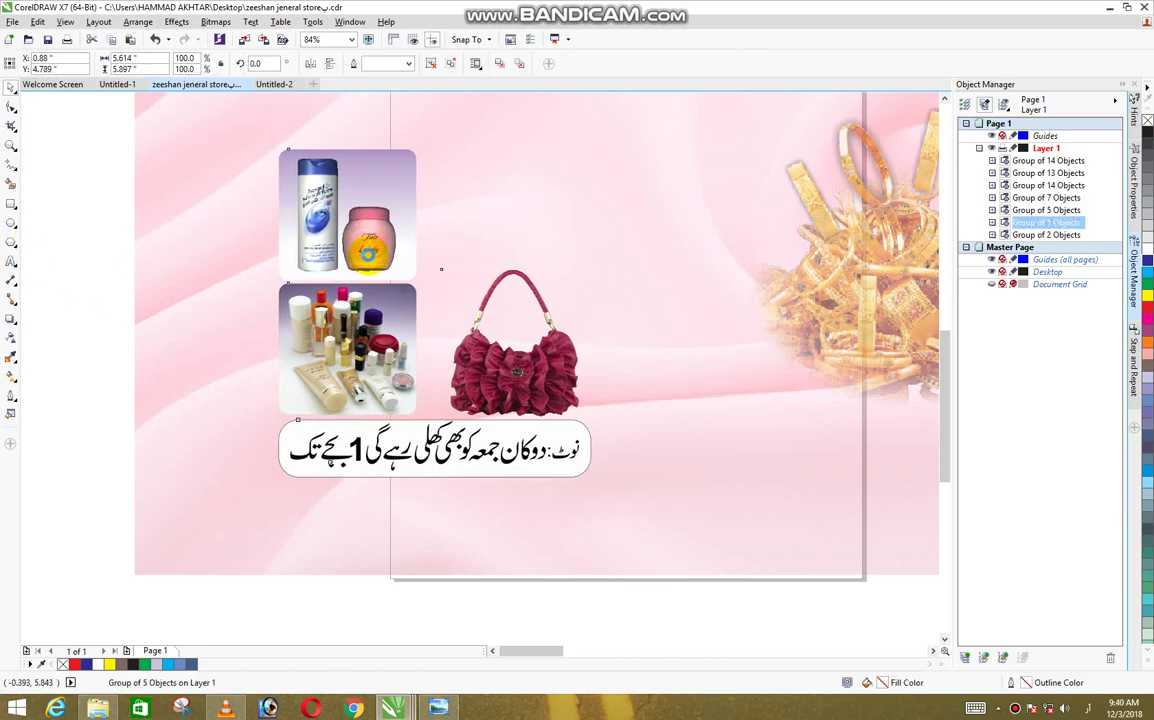
scroll(368, 254, down, 3)
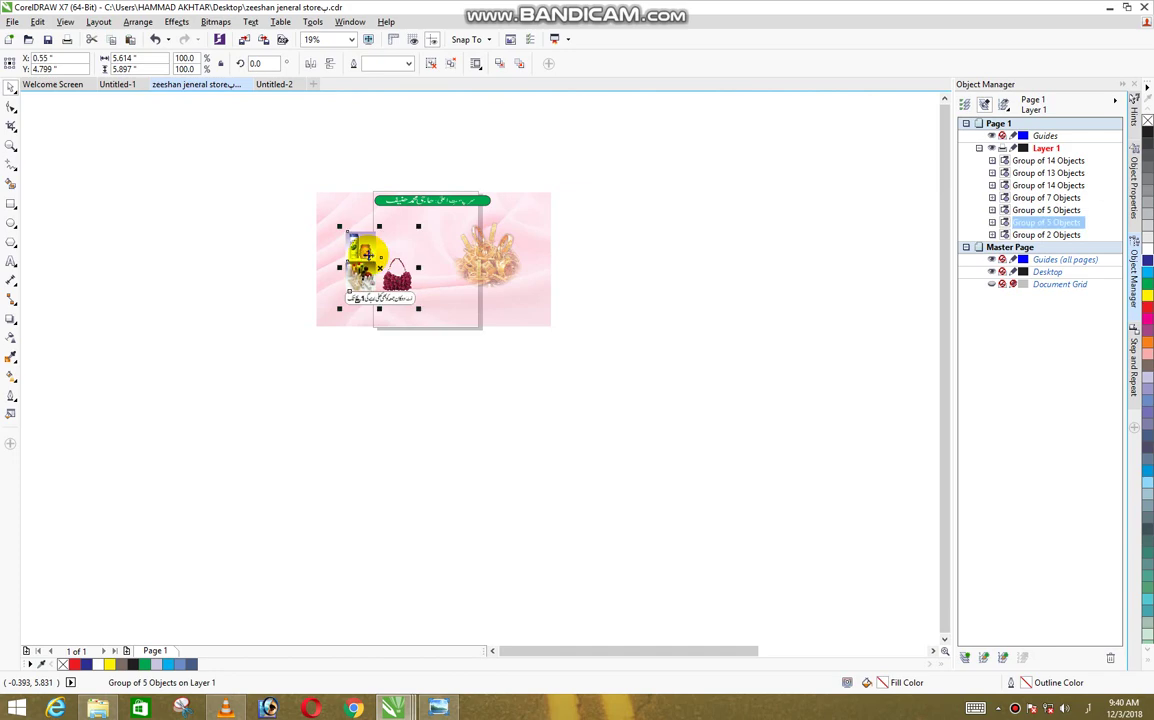
click(367, 254)
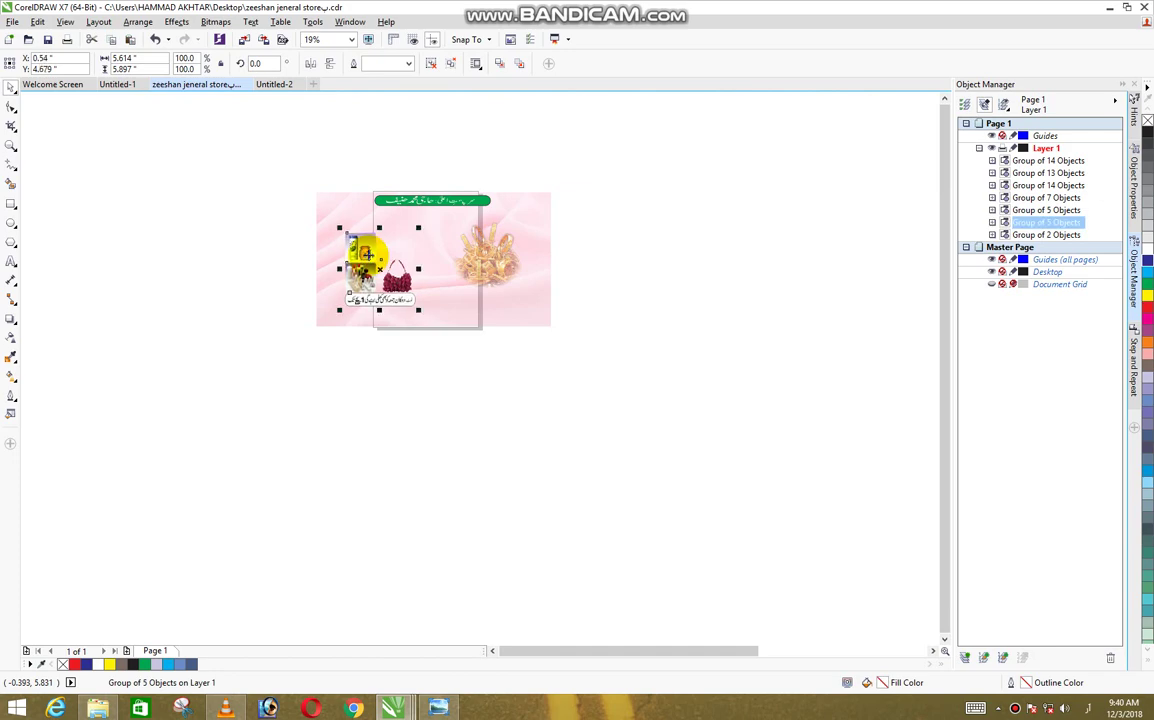
mouse_move(367, 254)
mouse_down()
mouse_move(355, 277)
mouse_move(330, 275)
mouse_up()
click(250, 273)
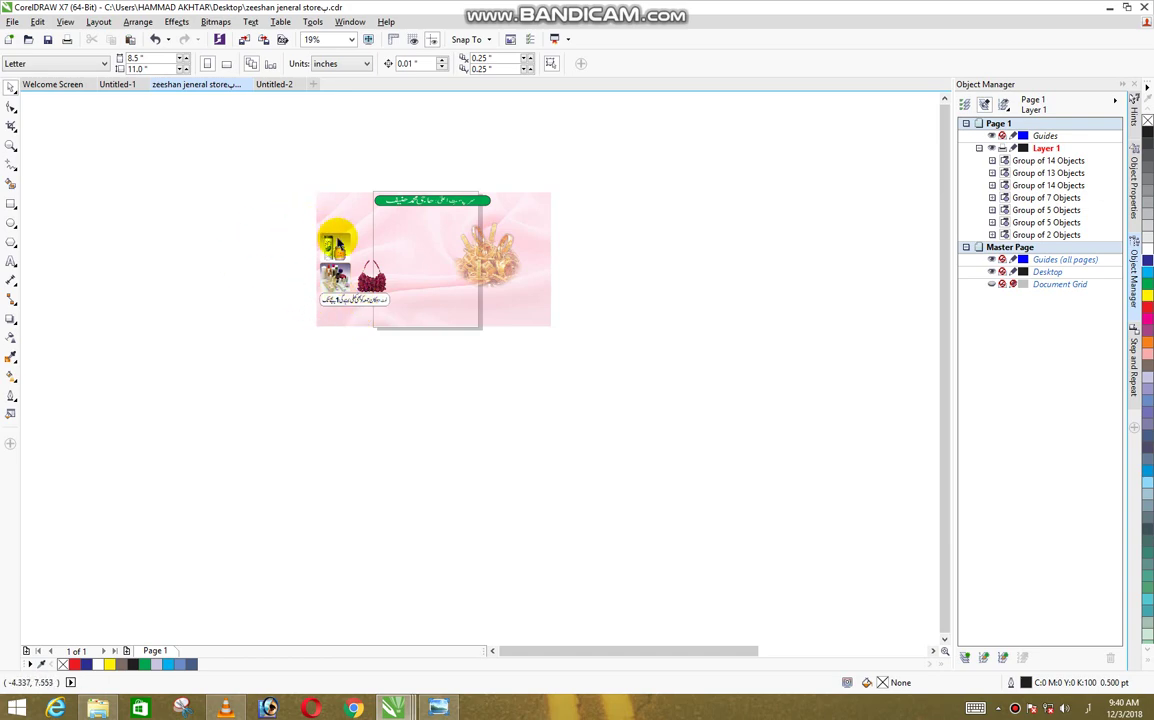
scroll(412, 240, down, 2)
Step: Move the seven-object proprietor-and-phone line just beneath the green bar and nudge it into place
mouse_move(789, 125)
mouse_down()
mouse_move(925, 185)
mouse_move(450, 246)
mouse_up()
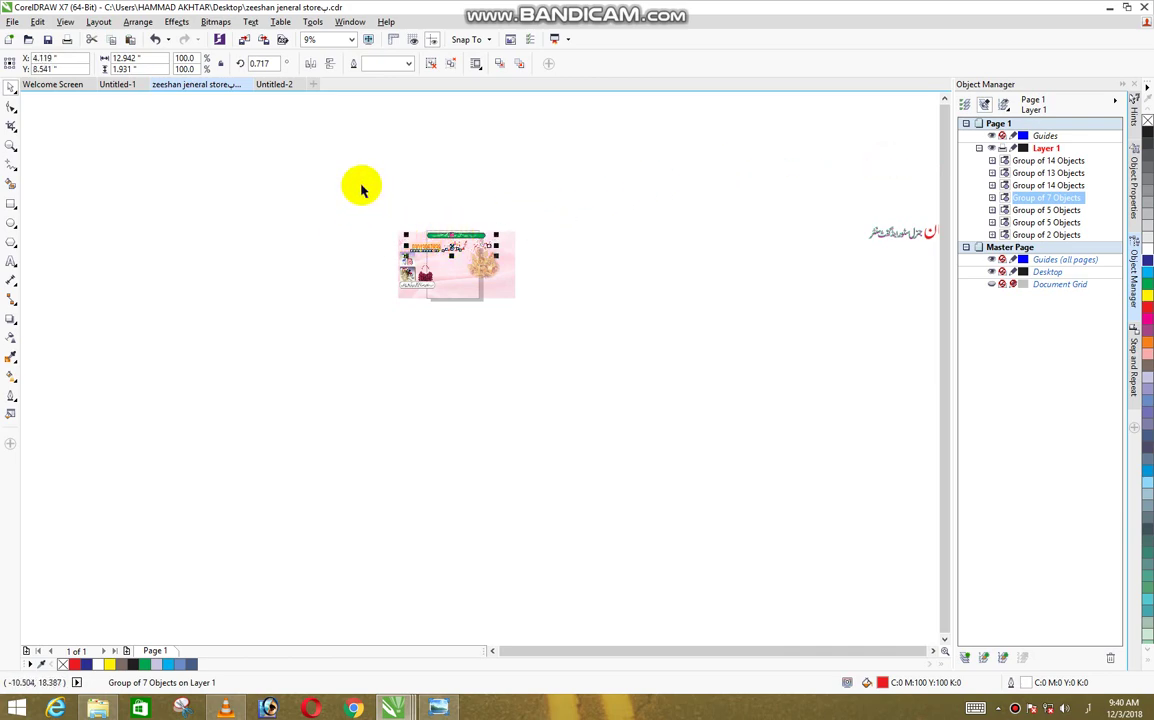
scroll(361, 196, up, 2)
scroll(412, 278, up, 2)
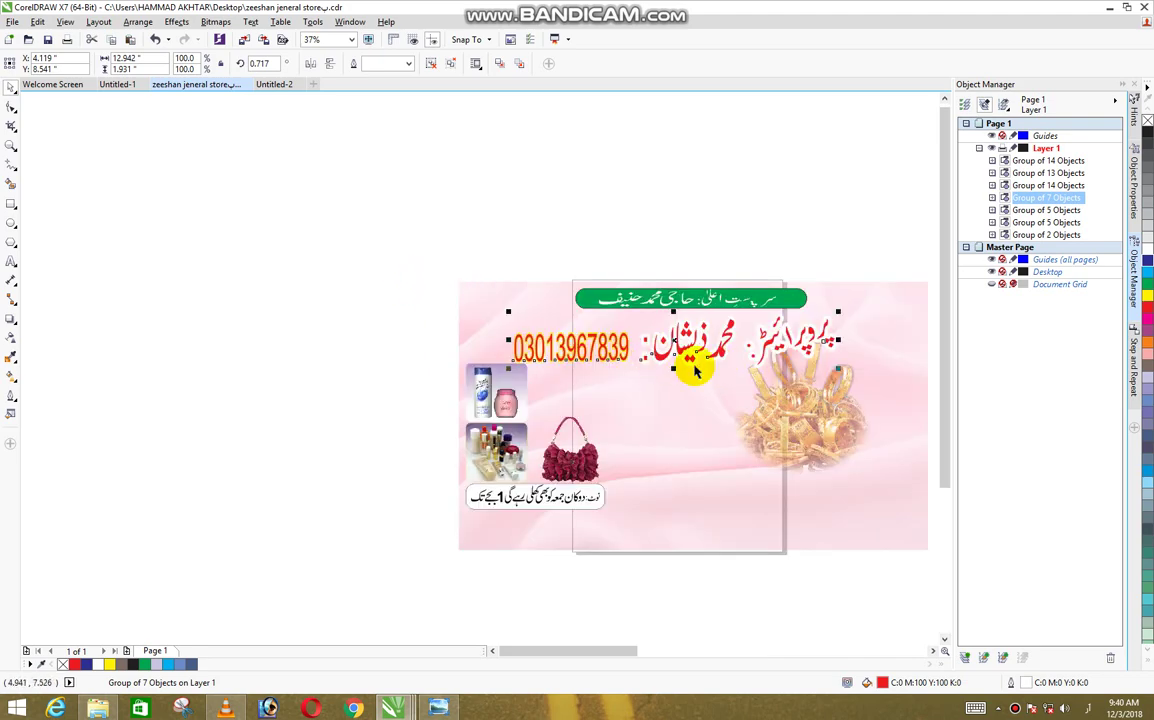
drag(674, 346, 624, 320)
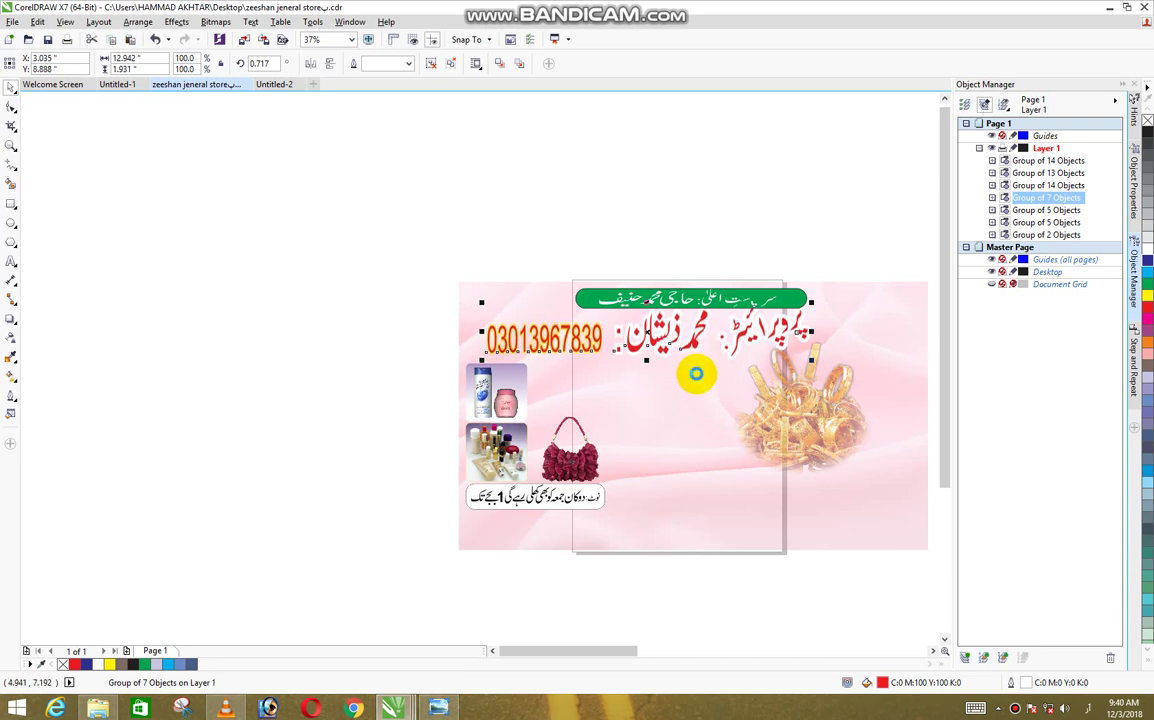
drag(704, 376, 704, 380)
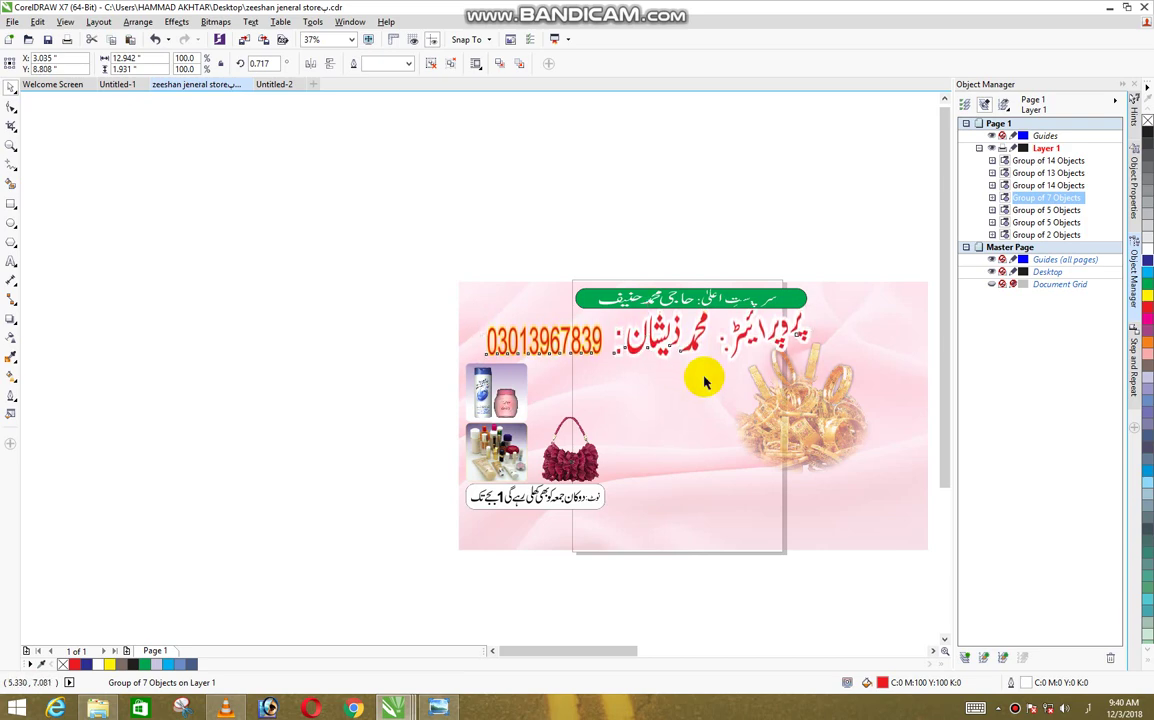
Step: Zoom and pan out to locate the loose pieces beside the page, clearing the selection
scroll(704, 380, down, 2)
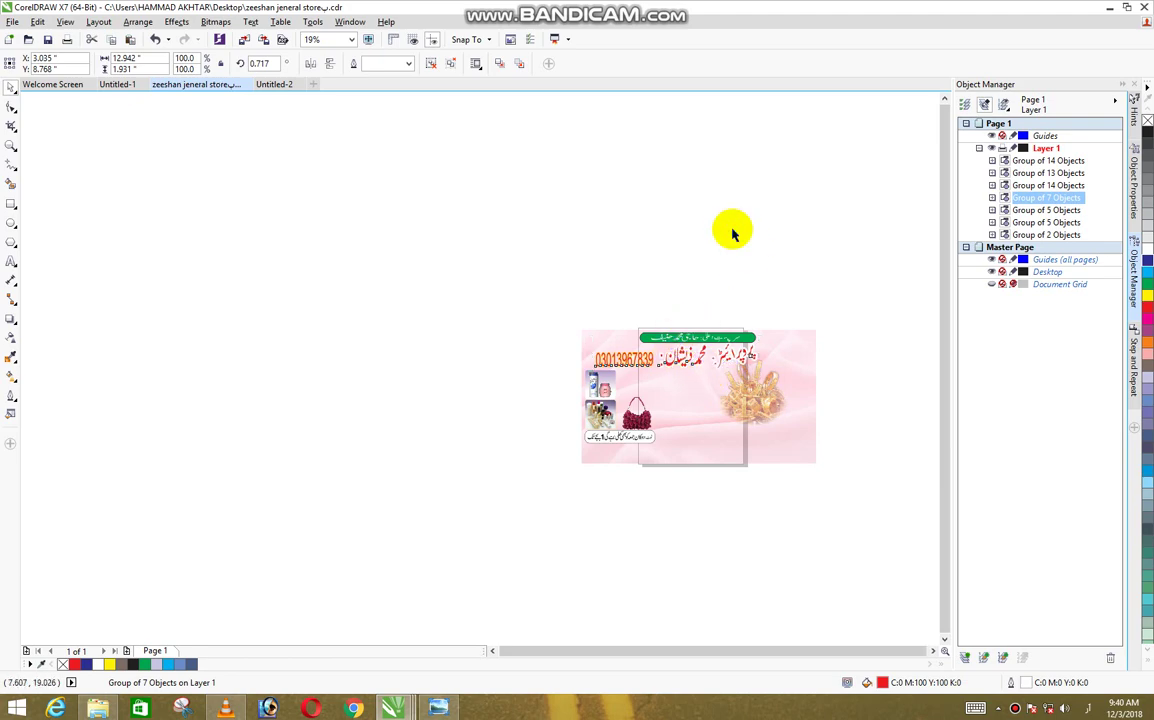
scroll(732, 233, down, 1)
scroll(732, 233, up, 1)
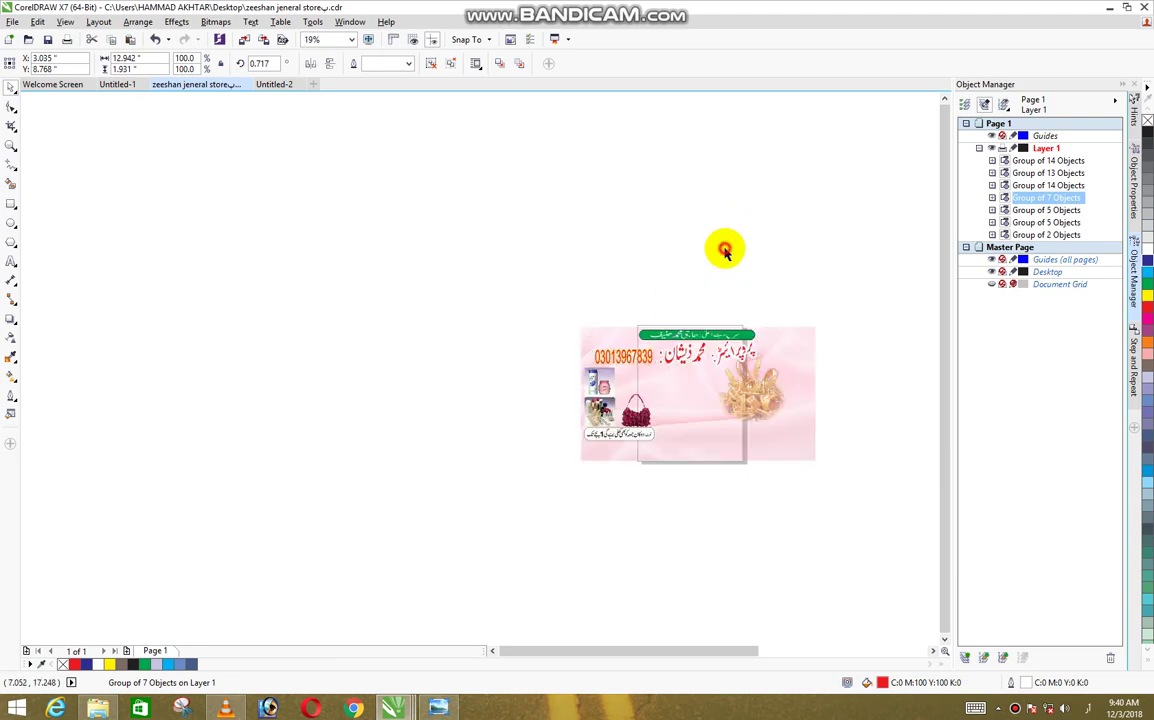
click(725, 251)
scroll(725, 251, down, 1)
scroll(725, 253, down, 1)
scroll(725, 253, up, 1)
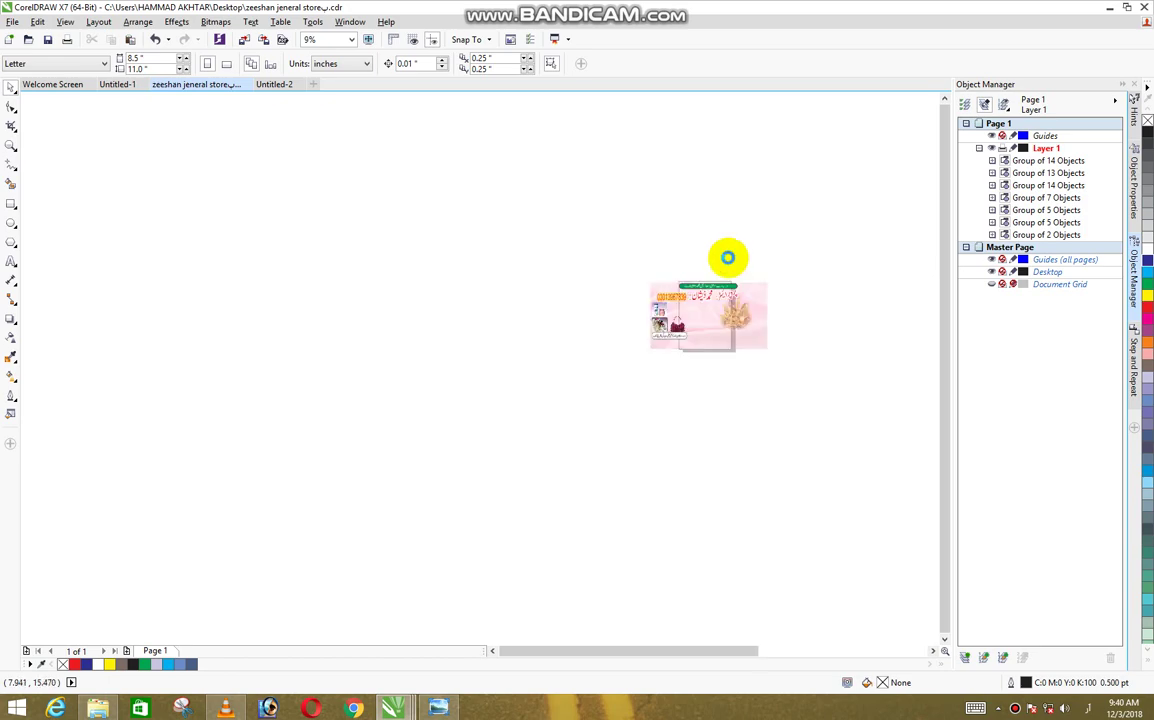
scroll(729, 257, up, 1)
drag(722, 651, 762, 649)
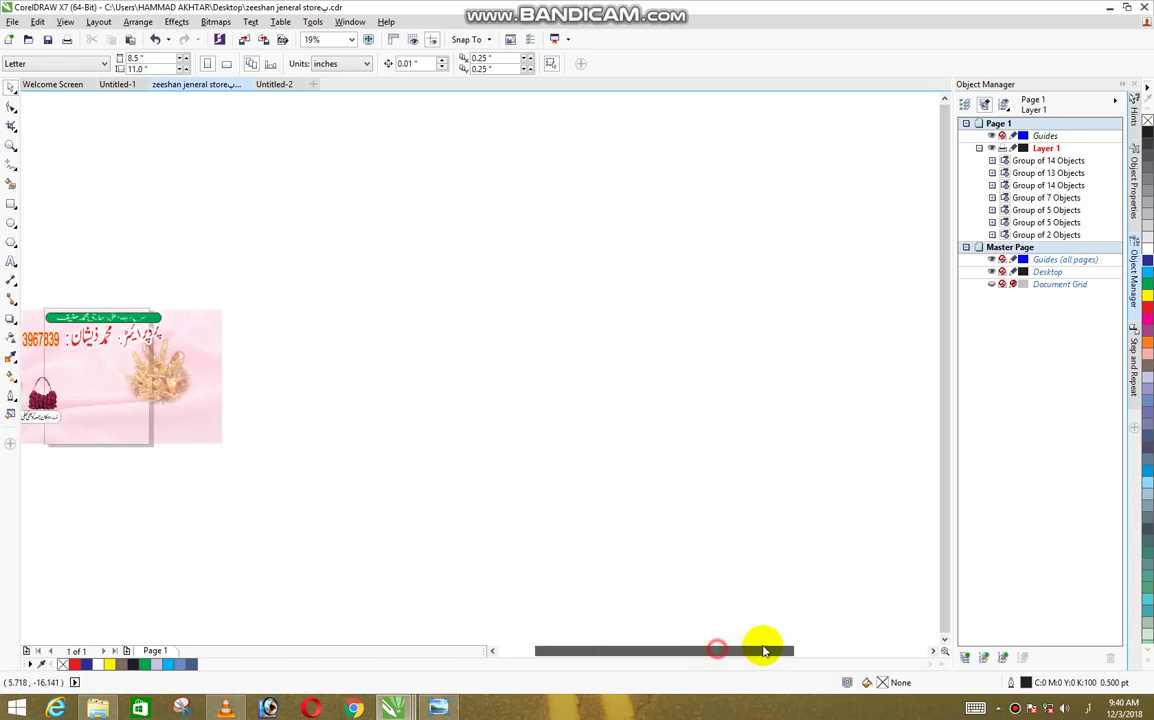
scroll(703, 522, down, 1)
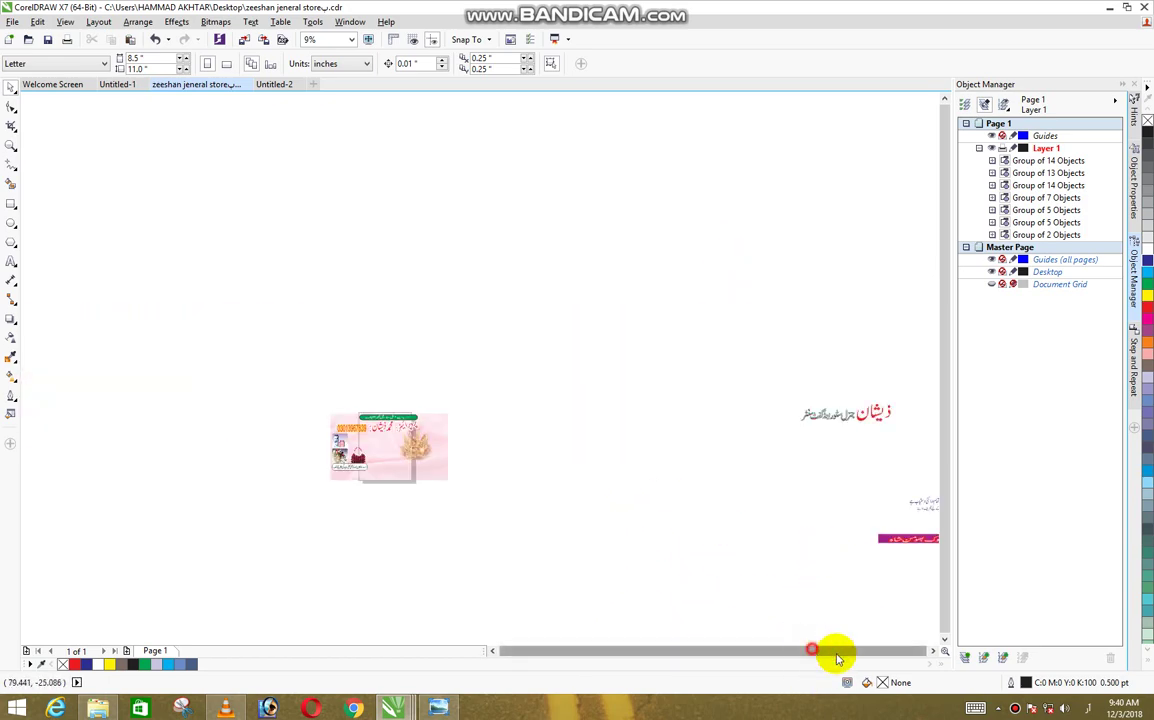
Step: Move the large red-and-green Urdu shop title onto the banner
drag(740, 307, 918, 476)
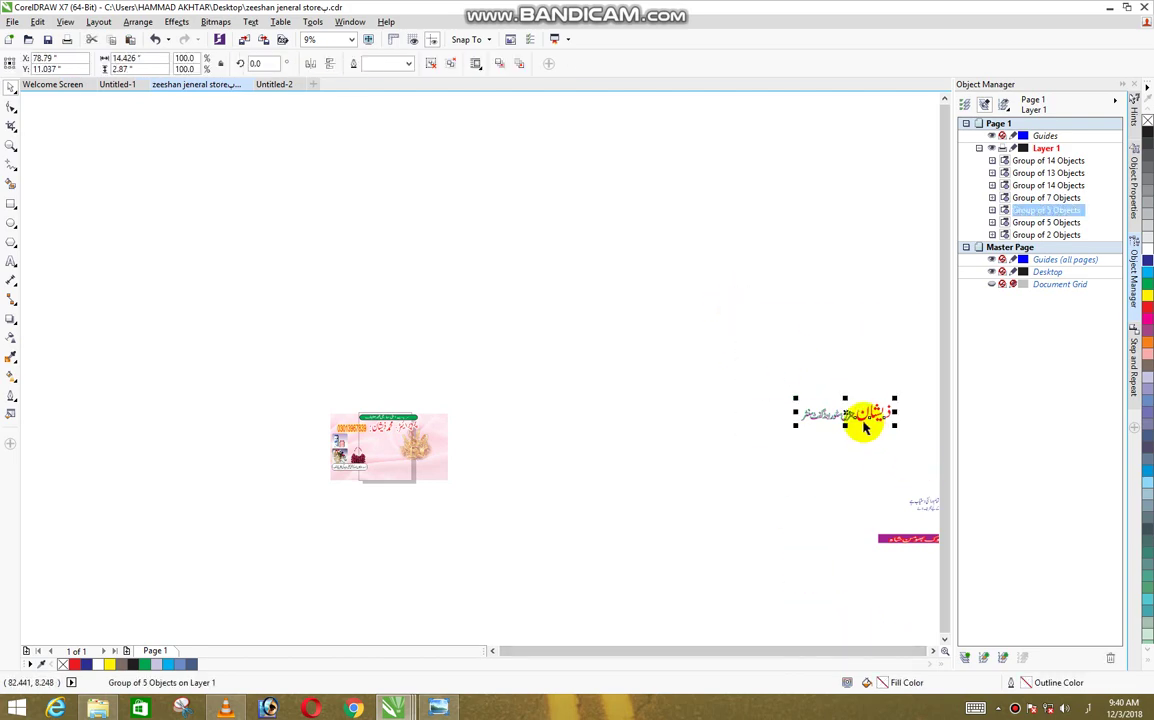
drag(845, 412, 397, 439)
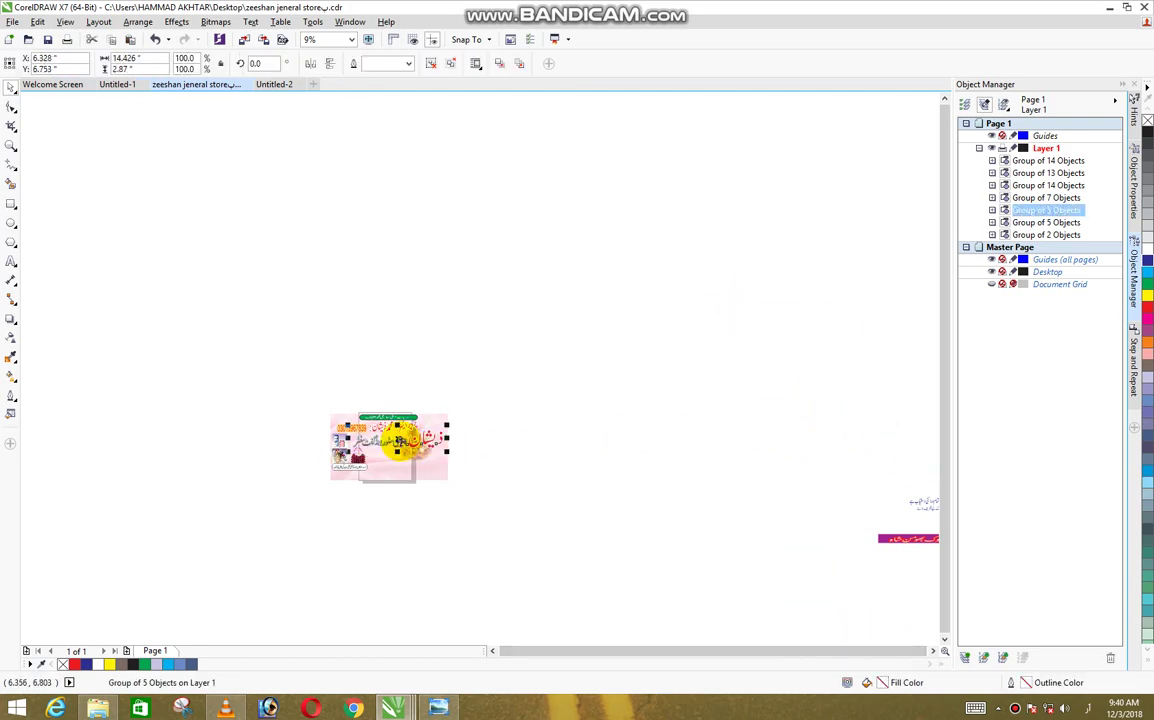
scroll(412, 420, up, 1)
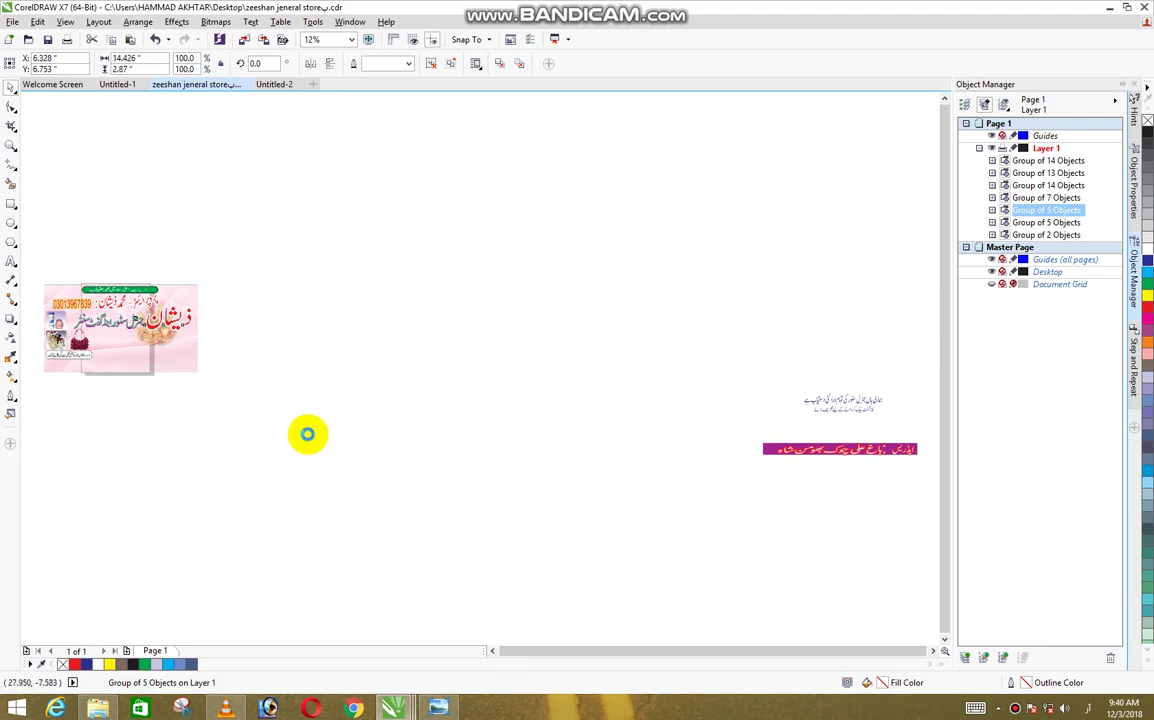
scroll(307, 435, down, 2)
Step: Select all five banner parts and shift the whole banner to the right
drag(144, 337, 262, 412)
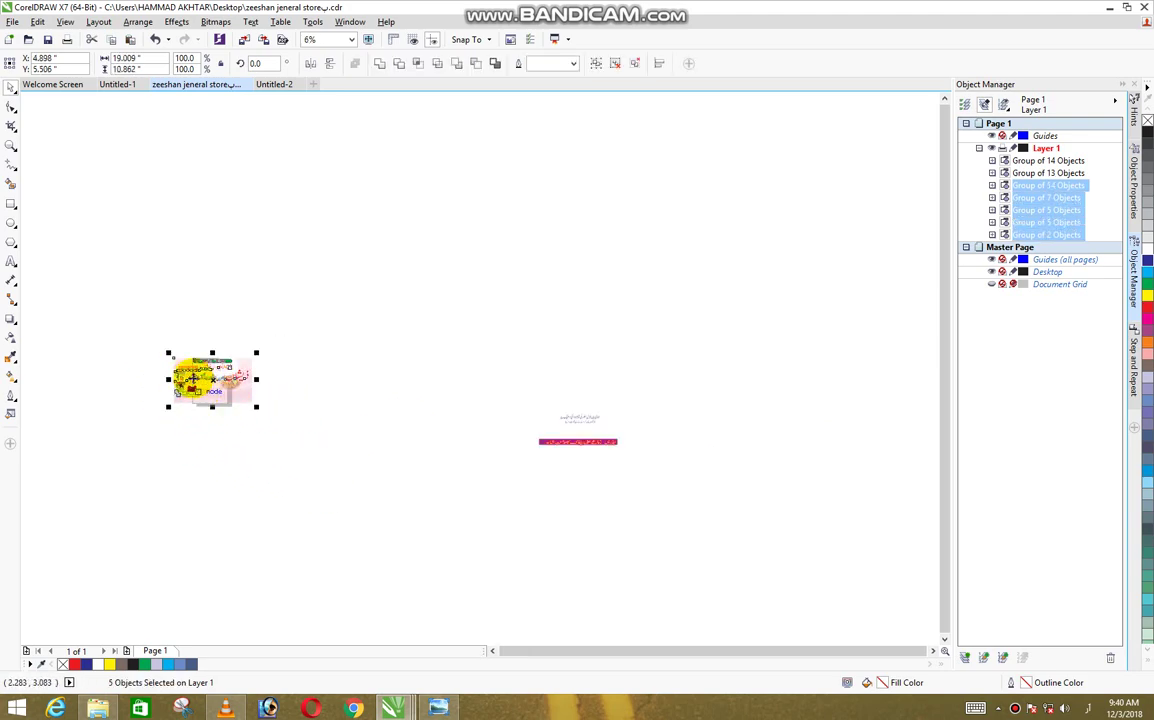
drag(221, 376, 365, 378)
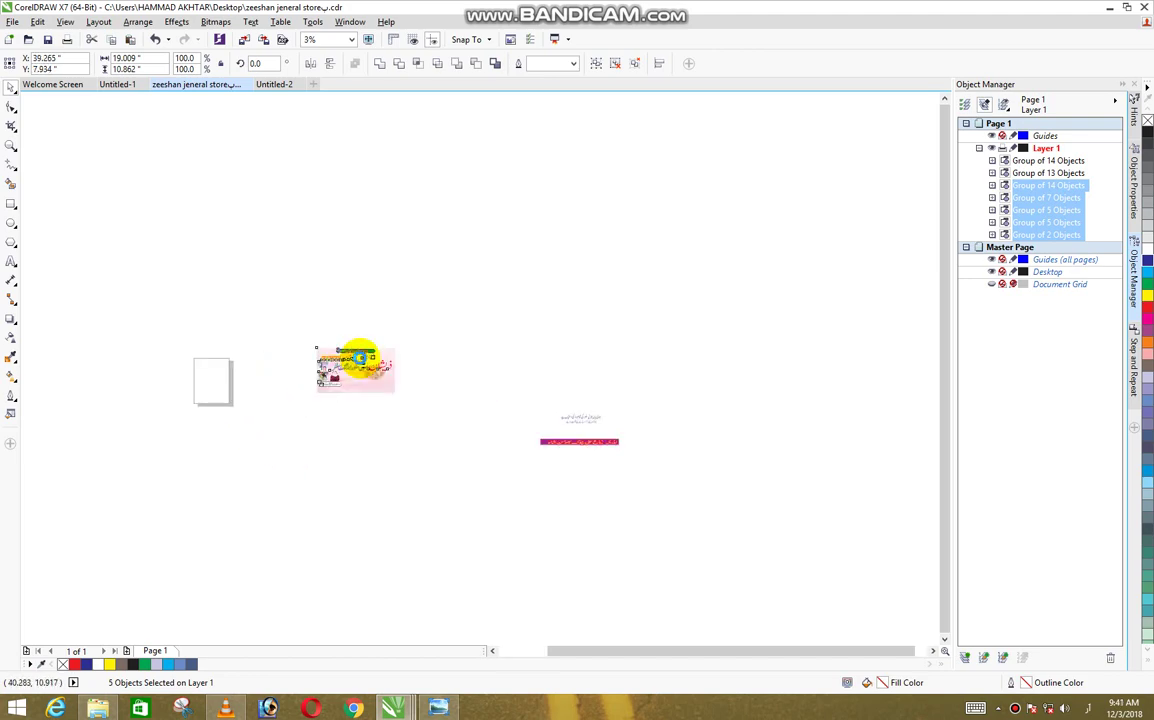
scroll(361, 357, up, 2)
scroll(361, 357, up, 2)
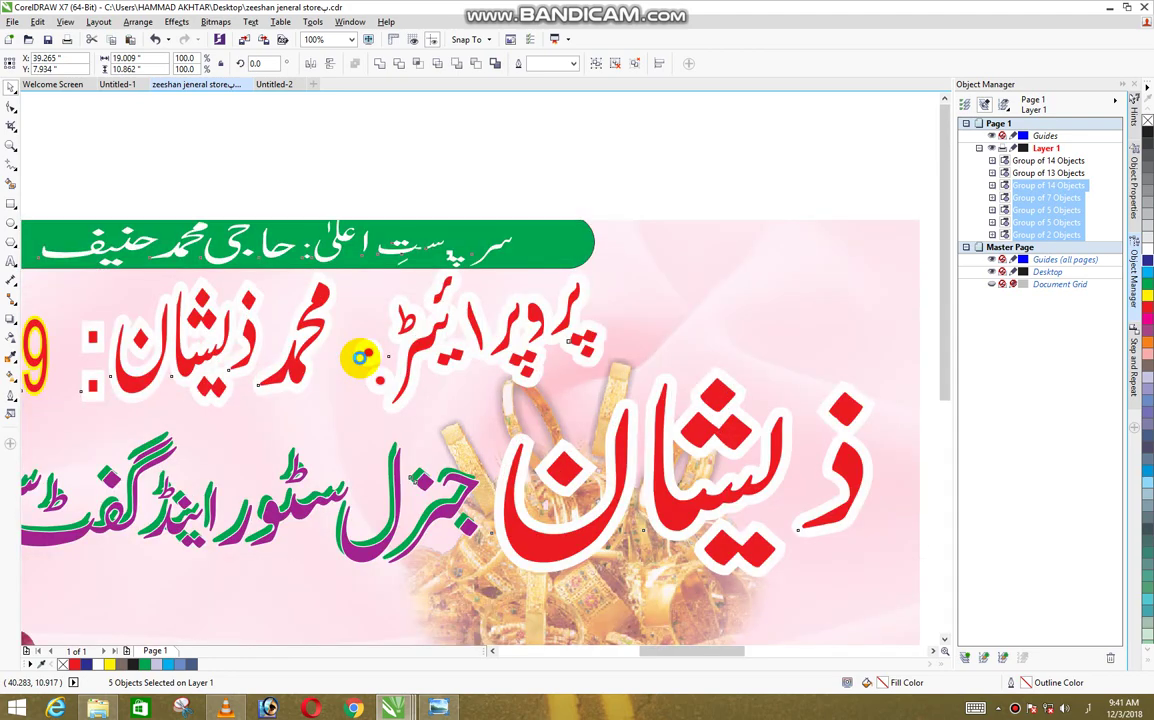
scroll(361, 355, down, 1)
Step: Select the Urdu description text and purple address strip lying right of the page
click(476, 440)
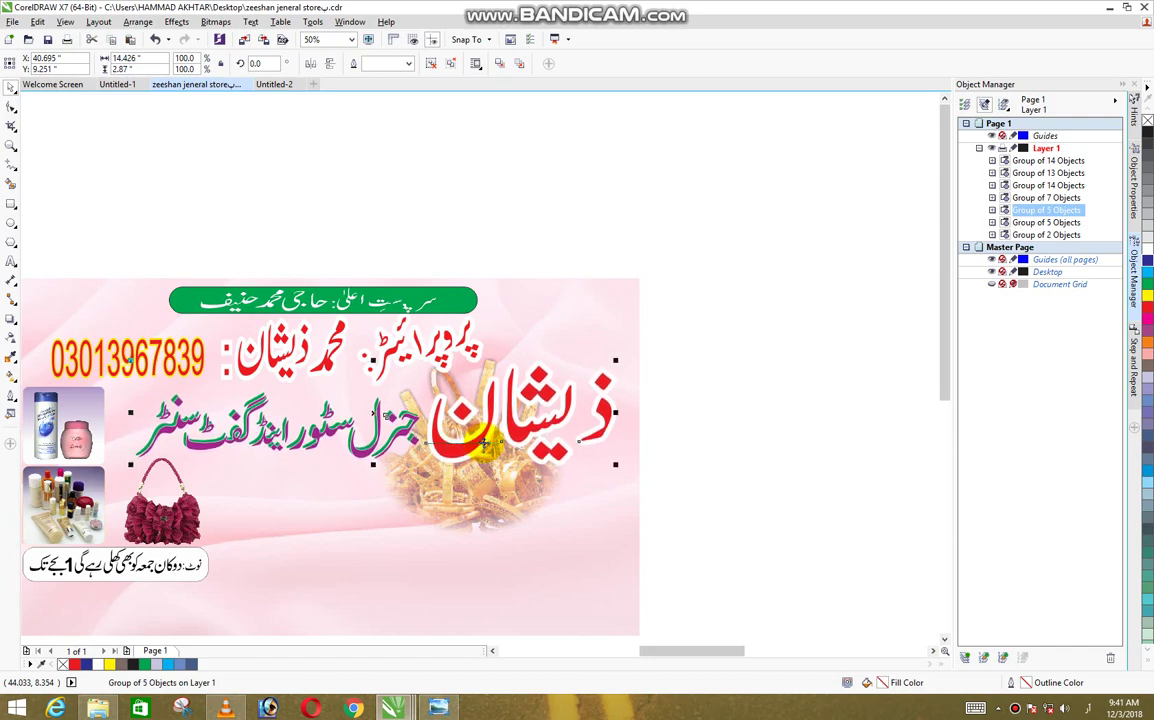
scroll(492, 435, down, 1)
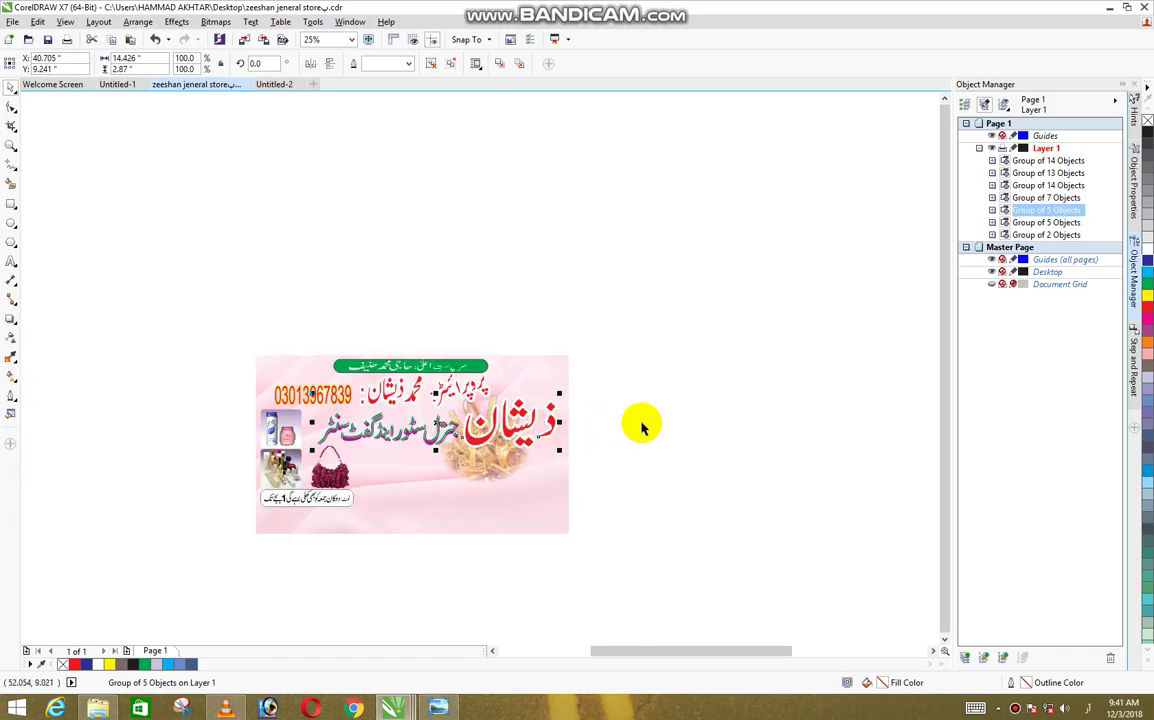
scroll(695, 413, down, 1)
scroll(697, 413, down, 1)
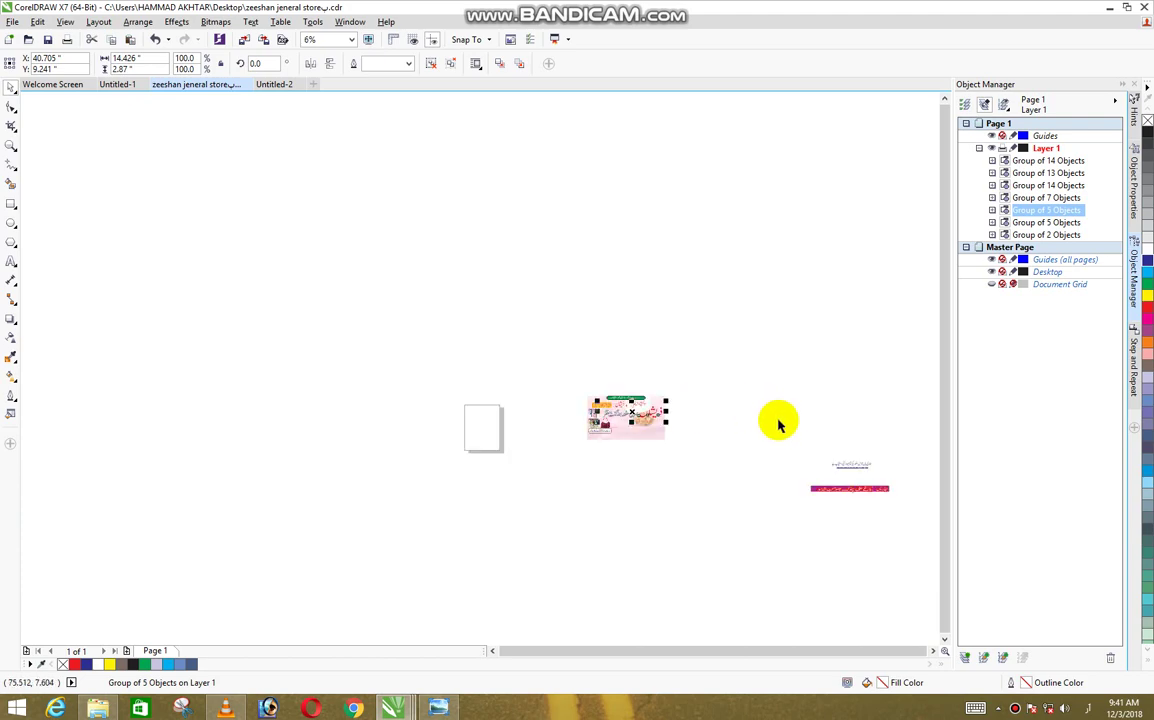
drag(778, 418, 907, 516)
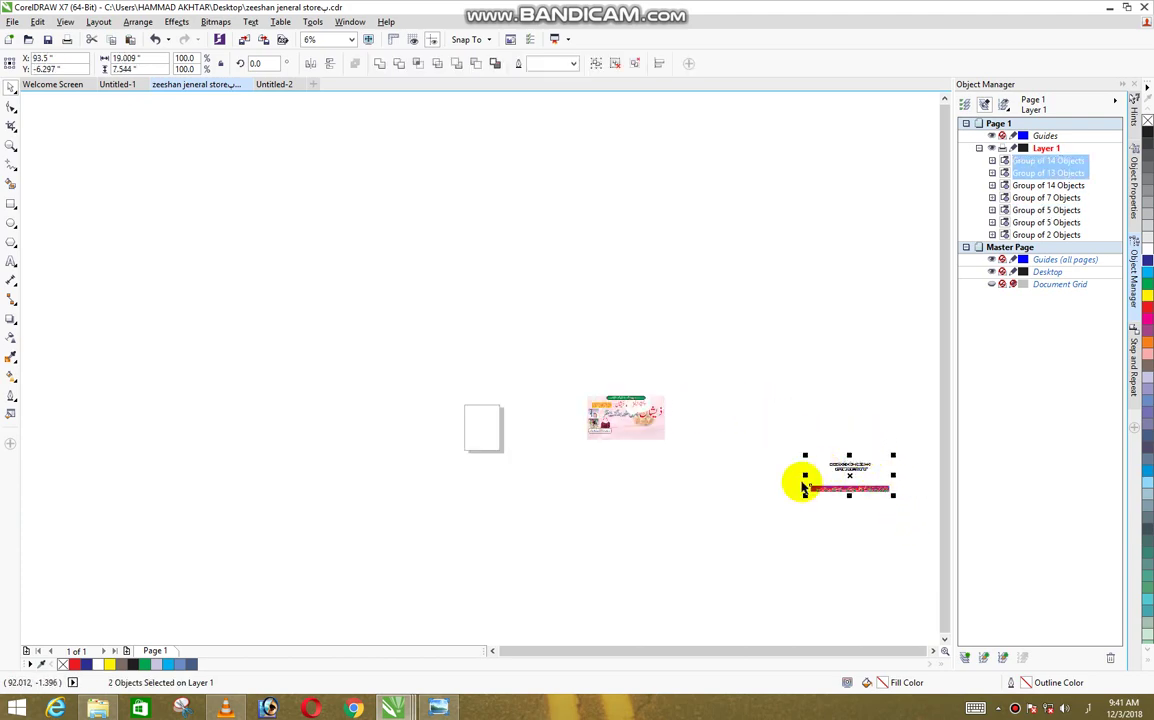
Step: Drag the description text alone onto the banner, then zoom in on the banner
click(778, 414)
mouse_move(799, 441)
mouse_down()
mouse_move(884, 484)
mouse_move(627, 422)
mouse_up()
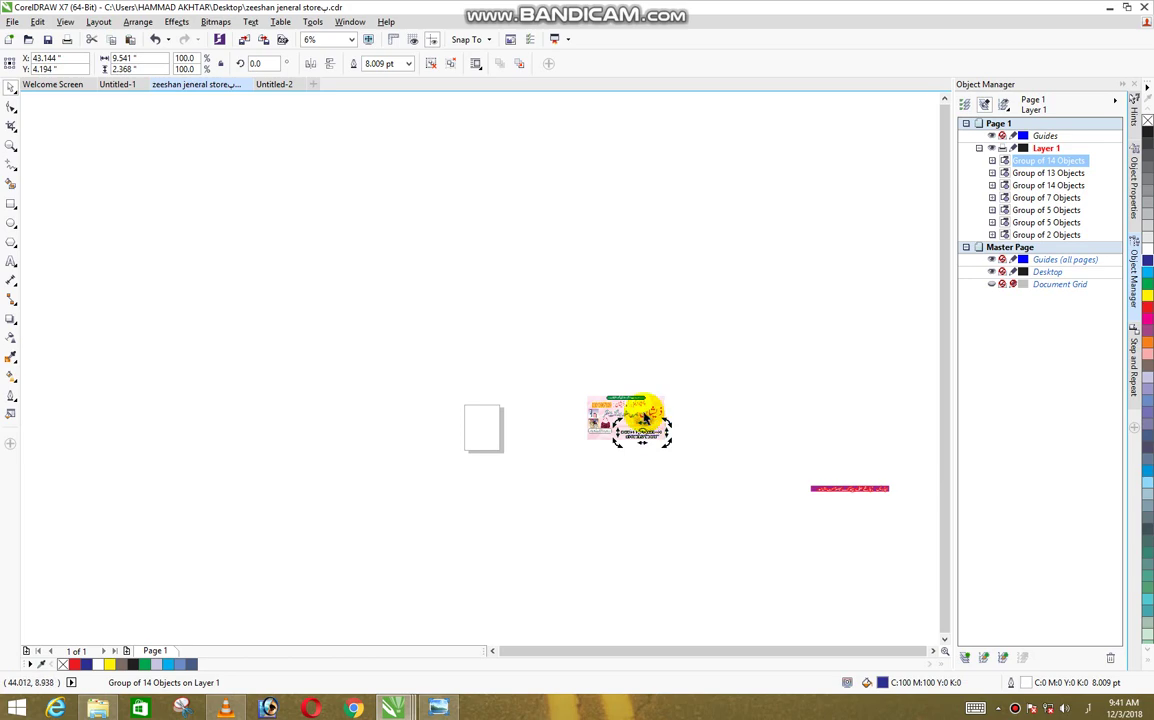
key(F4)
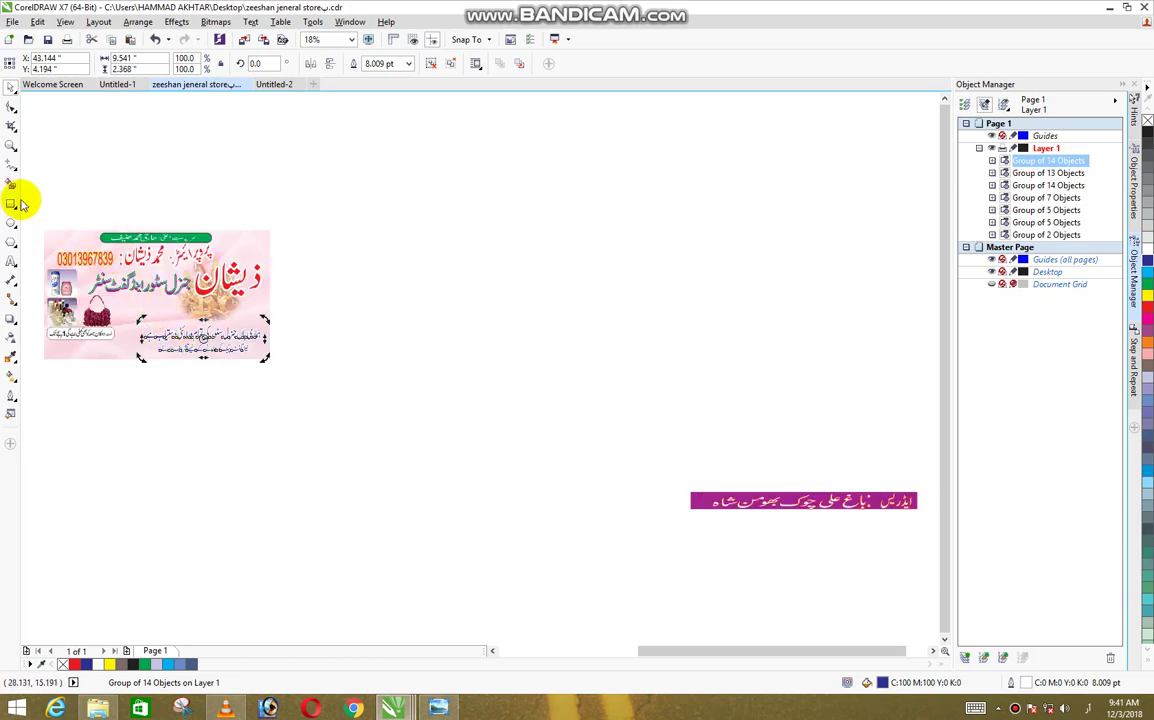
click(11, 145)
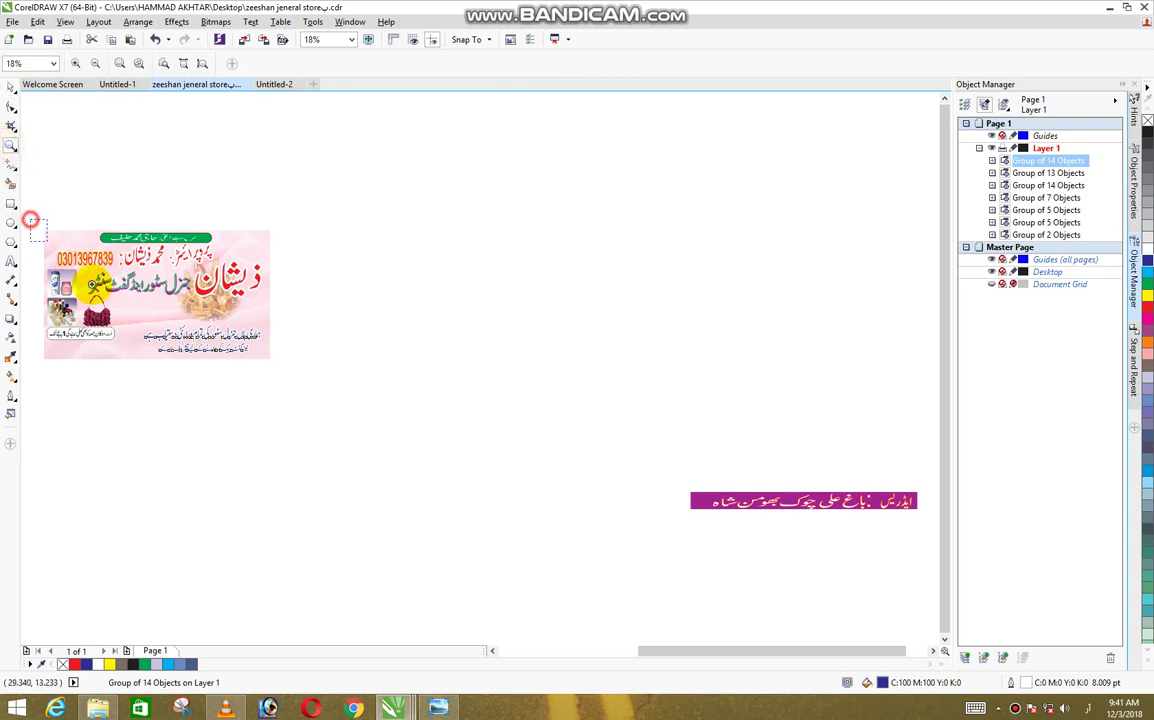
drag(50, 216, 285, 360)
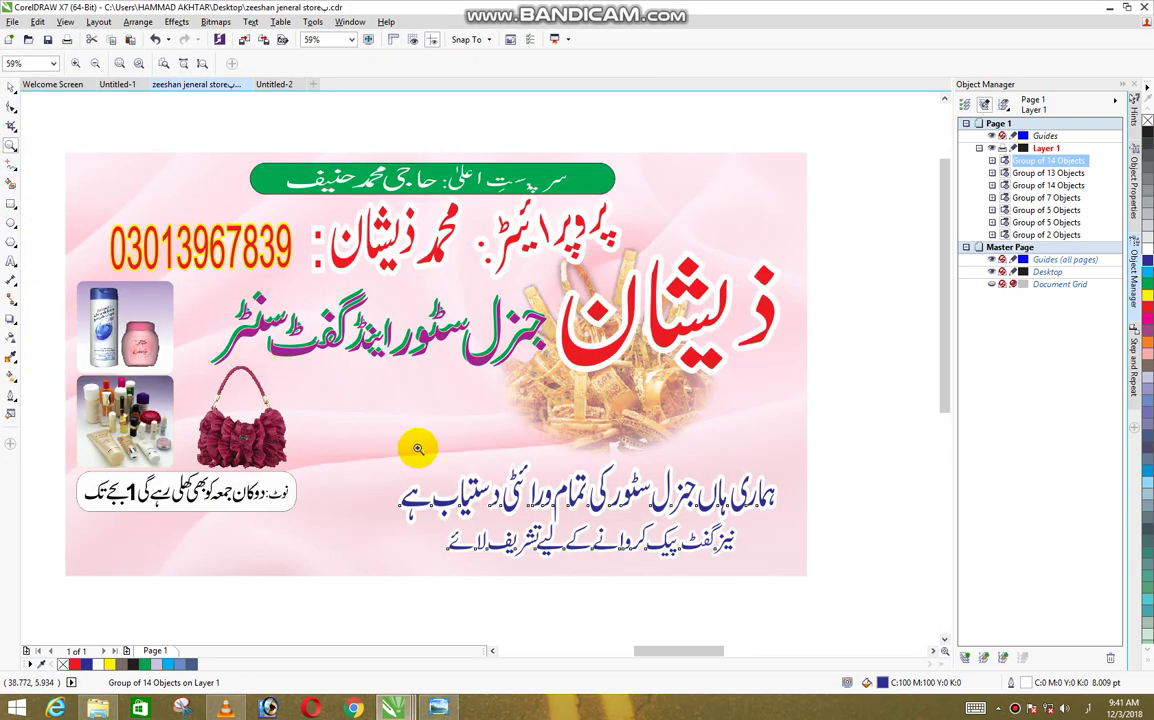
click(11, 88)
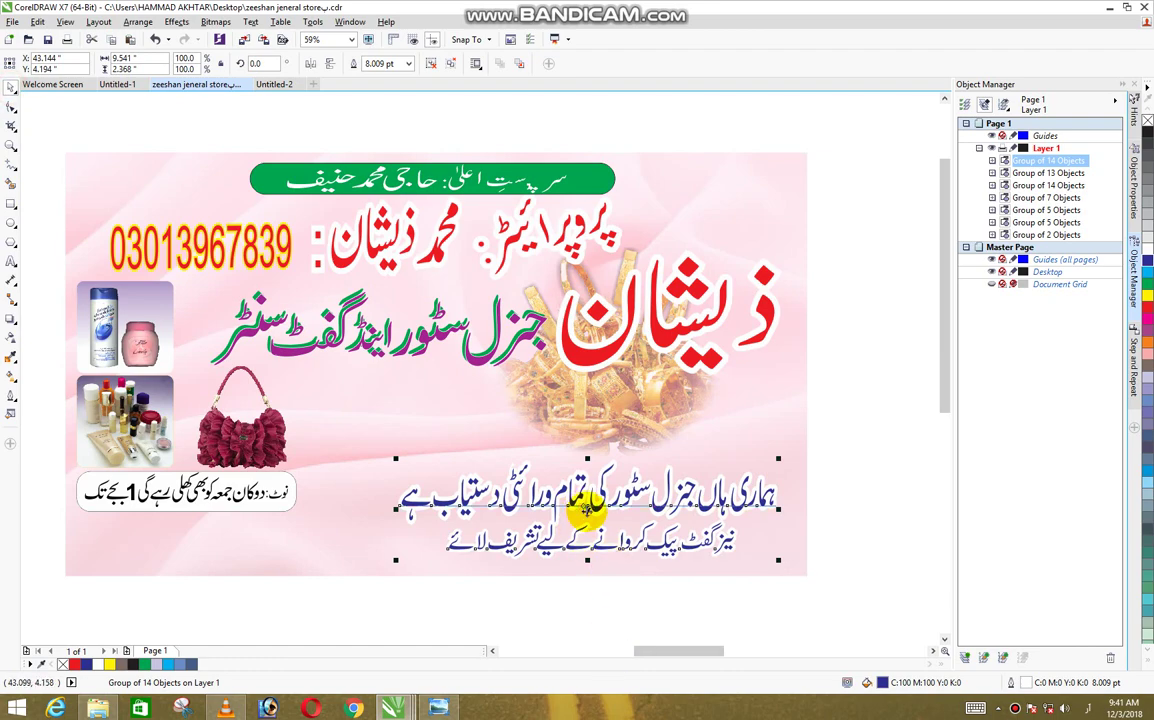
Step: Position the description text beside the handbag below the title and enlarge it slightly
drag(588, 508, 543, 440)
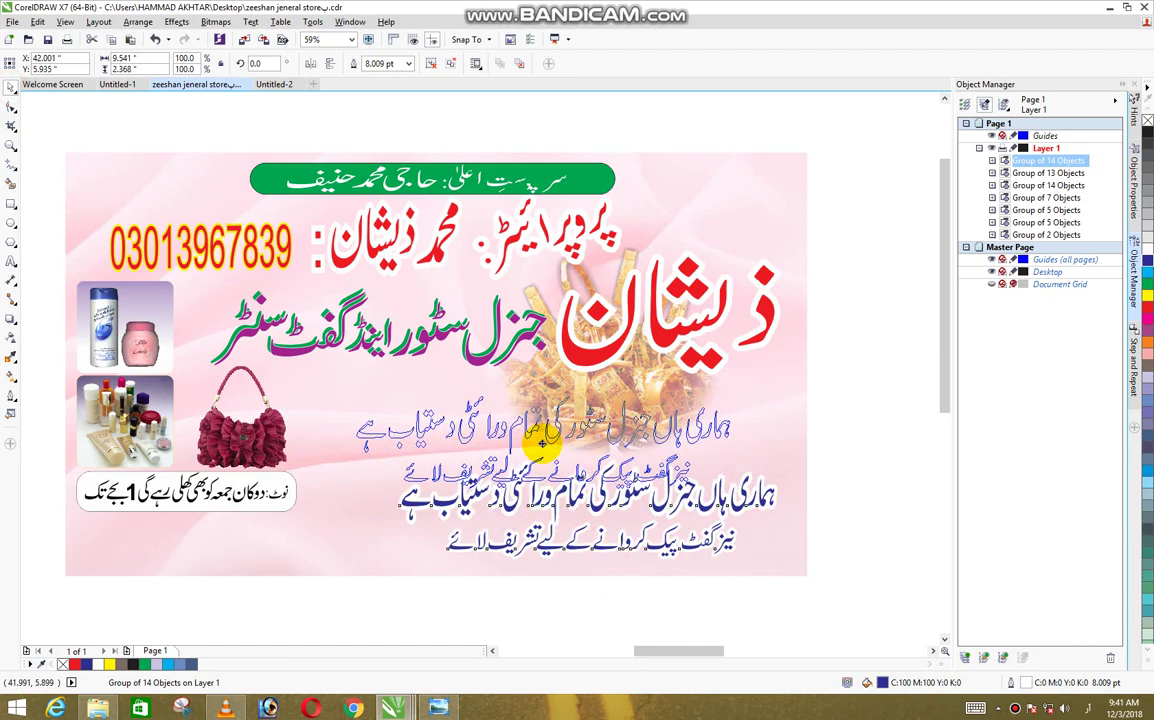
click(411, 476)
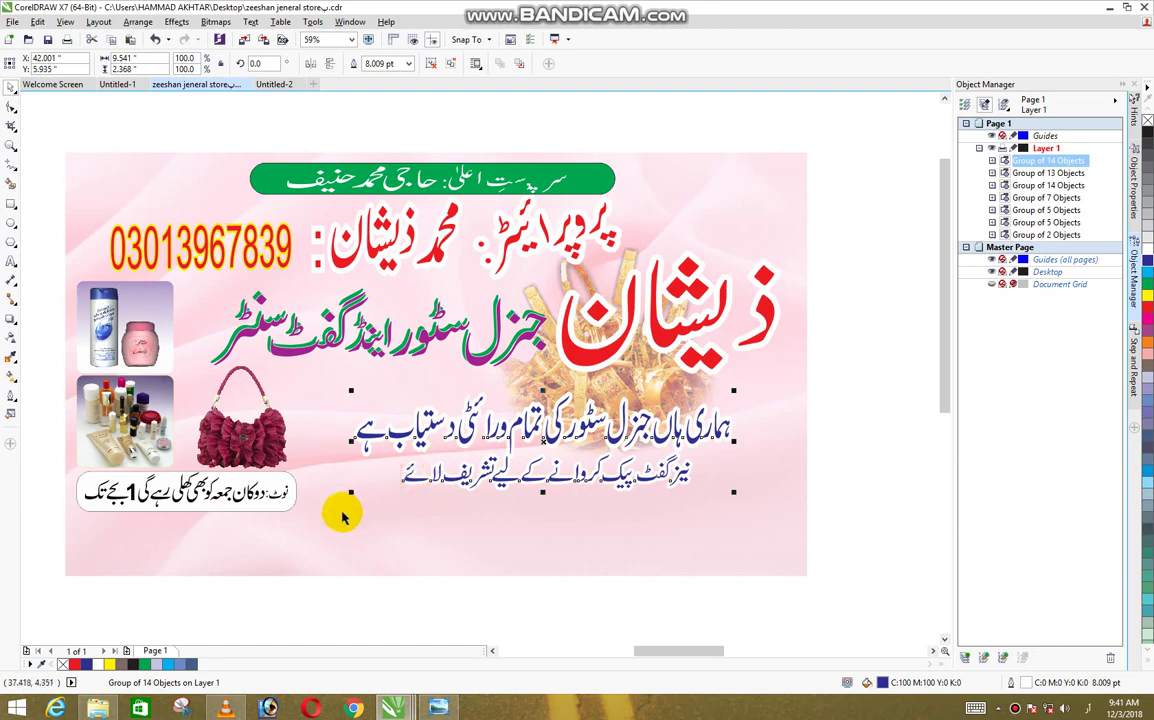
drag(351, 491, 336, 493)
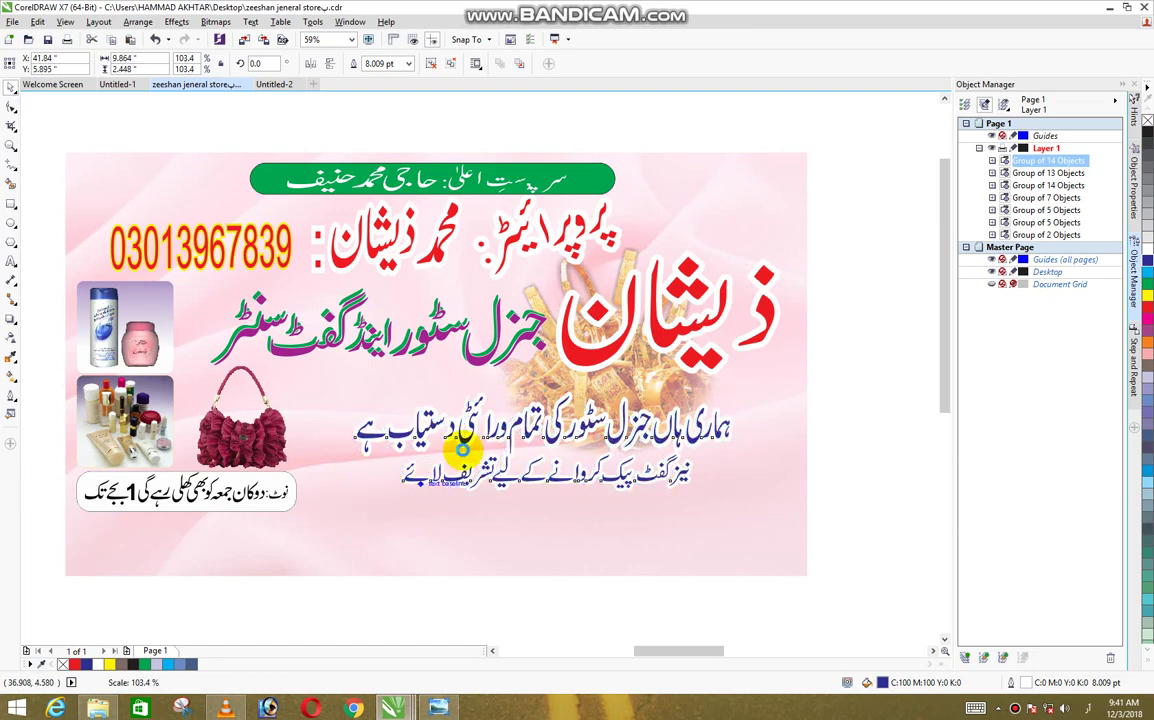
drag(523, 421, 536, 409)
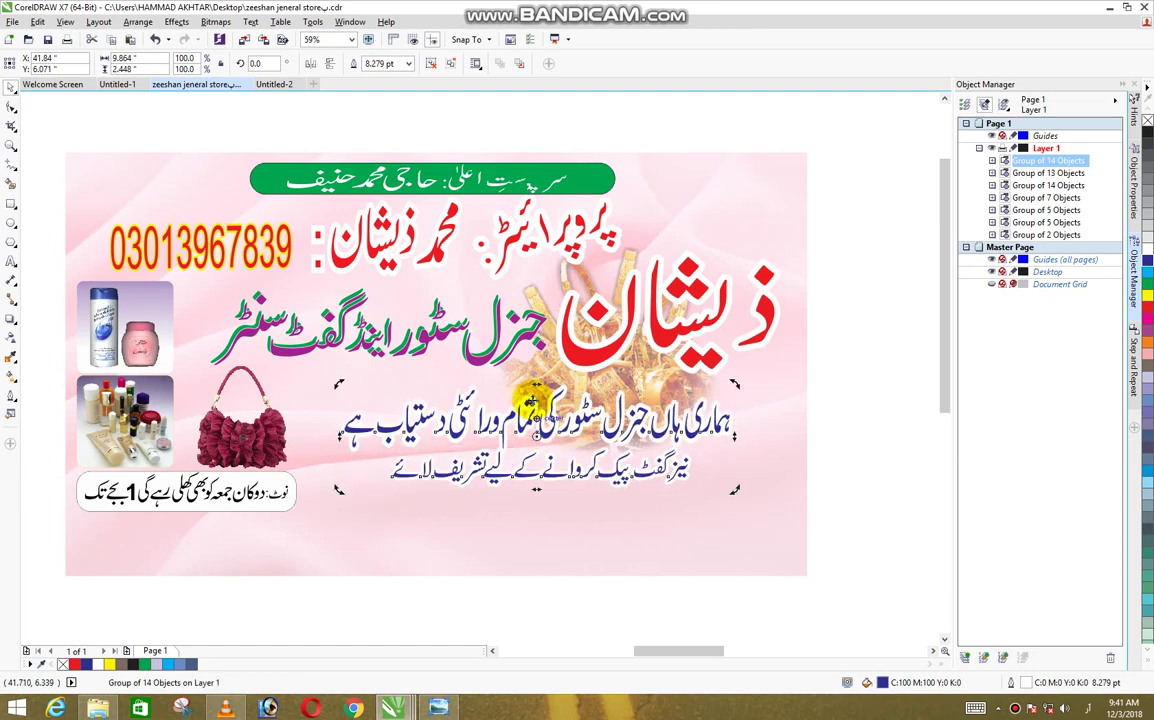
scroll(530, 397, down, 2)
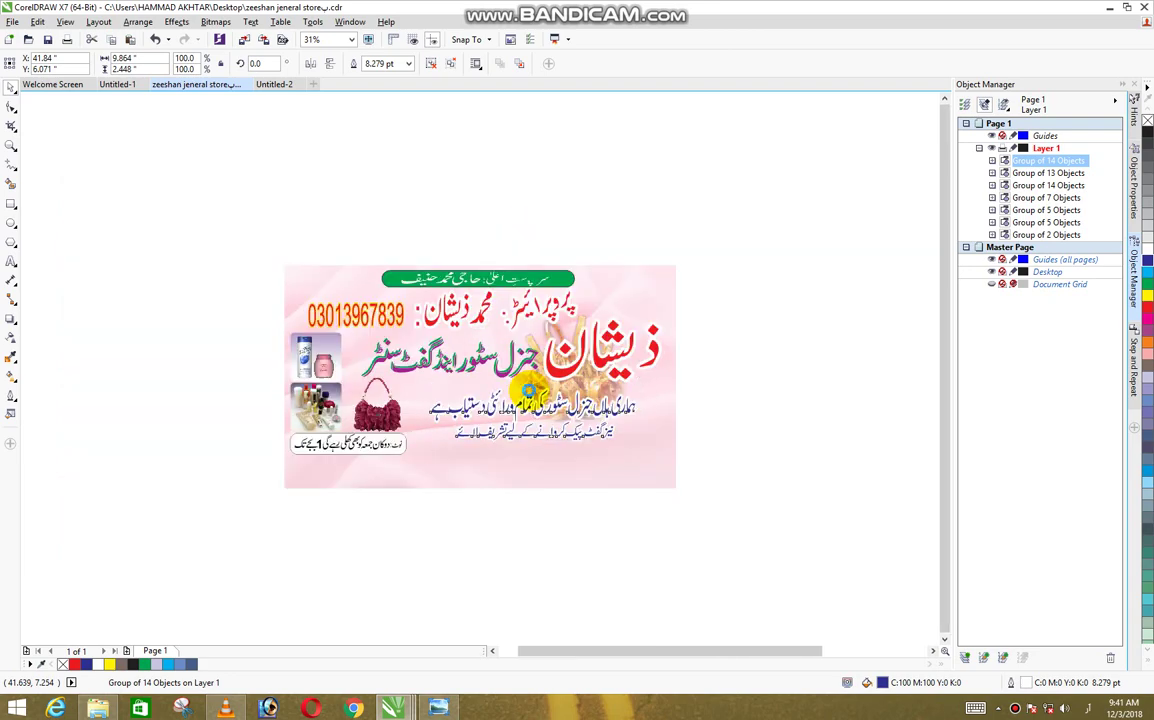
scroll(530, 395, down, 2)
Step: Drag the purple address strip onto the banner's bottom edge, align it, then zoom to fit
scroll(738, 384, down, 1)
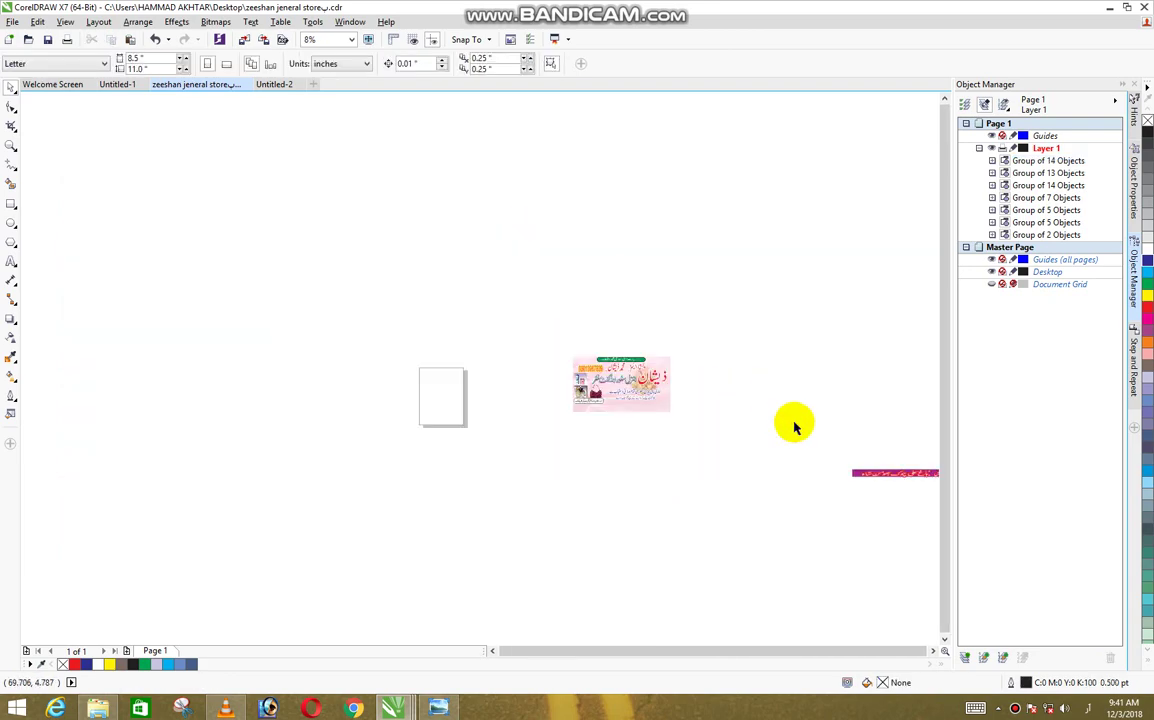
scroll(813, 434, down, 1)
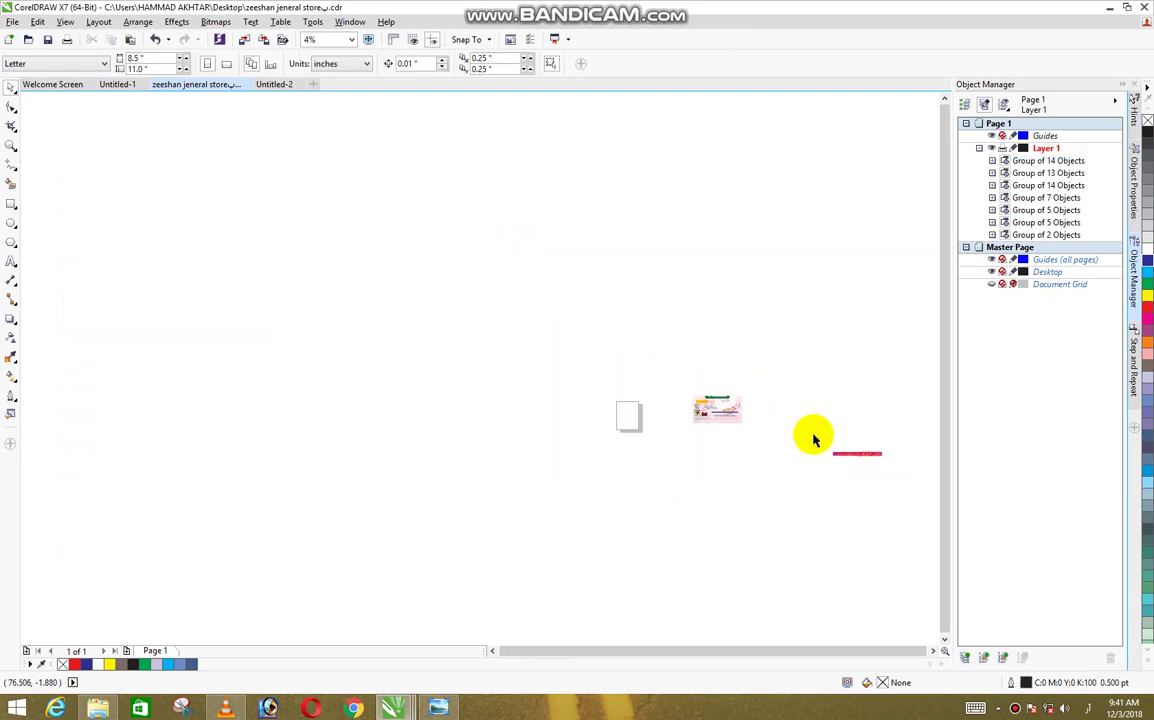
scroll(813, 434, down, 1)
click(835, 443)
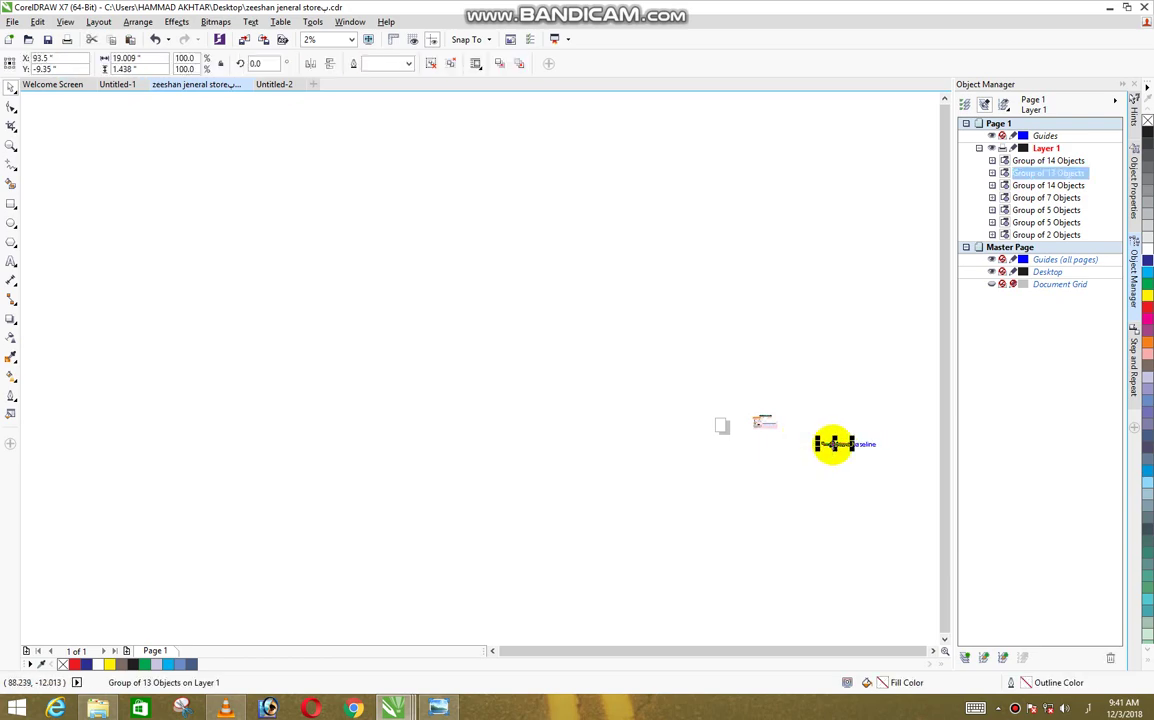
drag(835, 443, 759, 427)
key(F4)
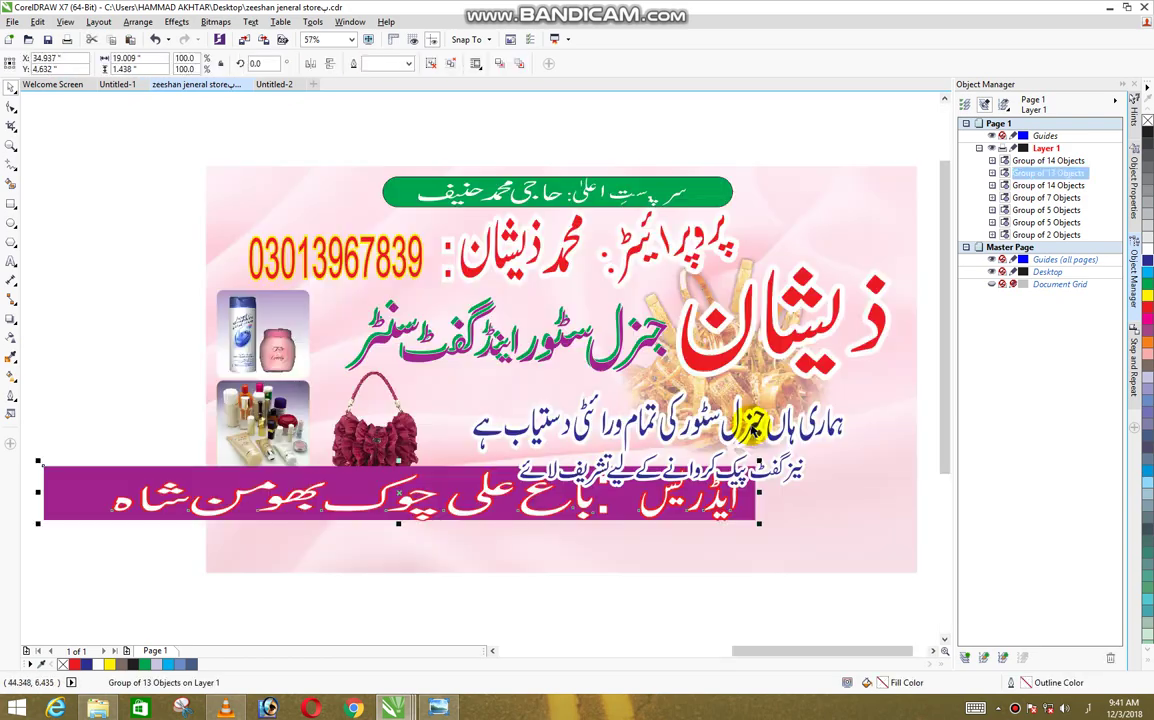
scroll(690, 485, down, 1)
drag(587, 467, 650, 503)
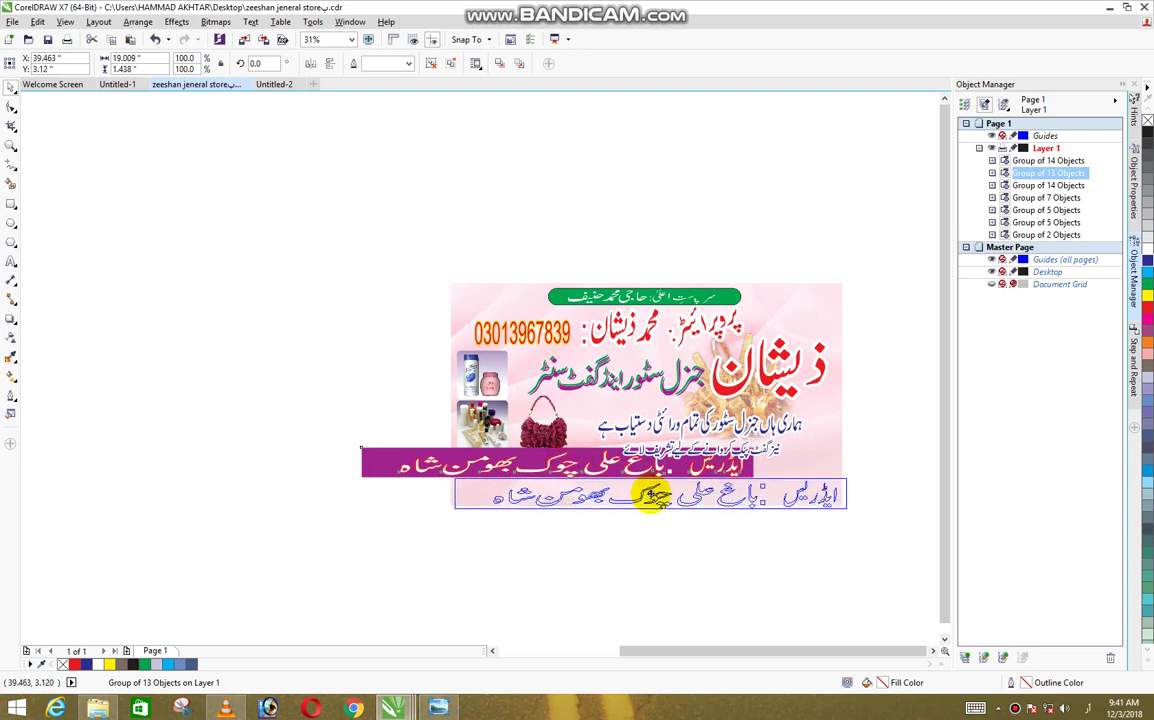
drag(650, 503, 648, 491)
click(396, 505)
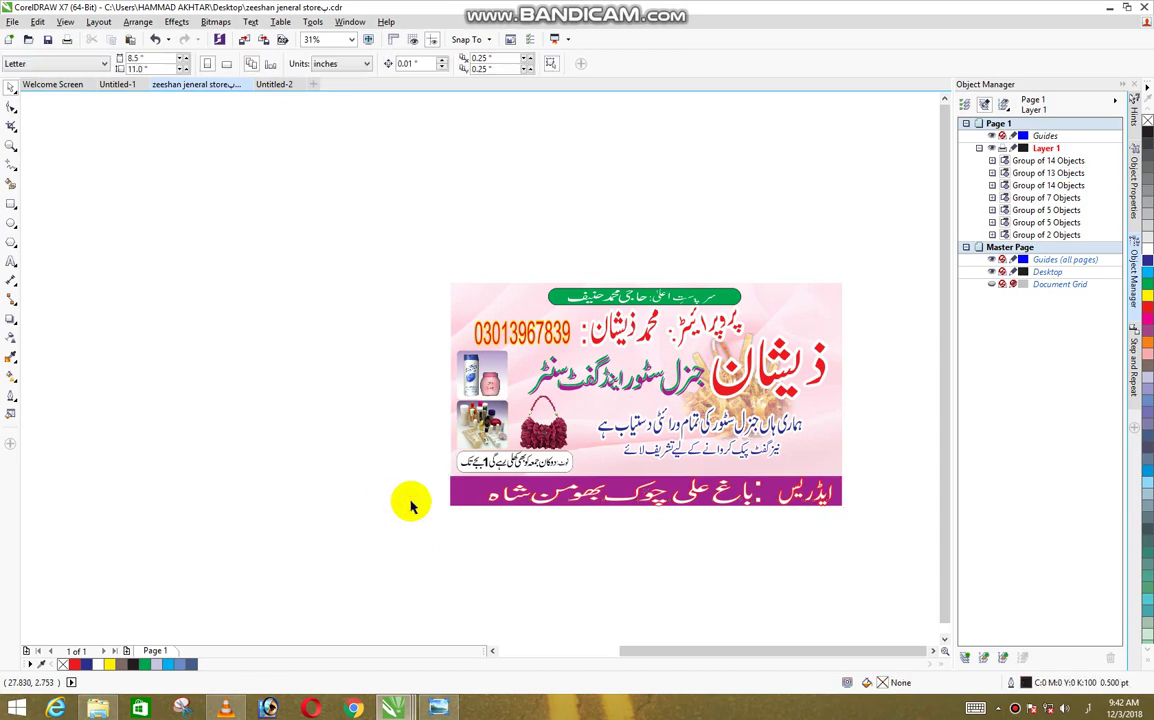
key(F4)
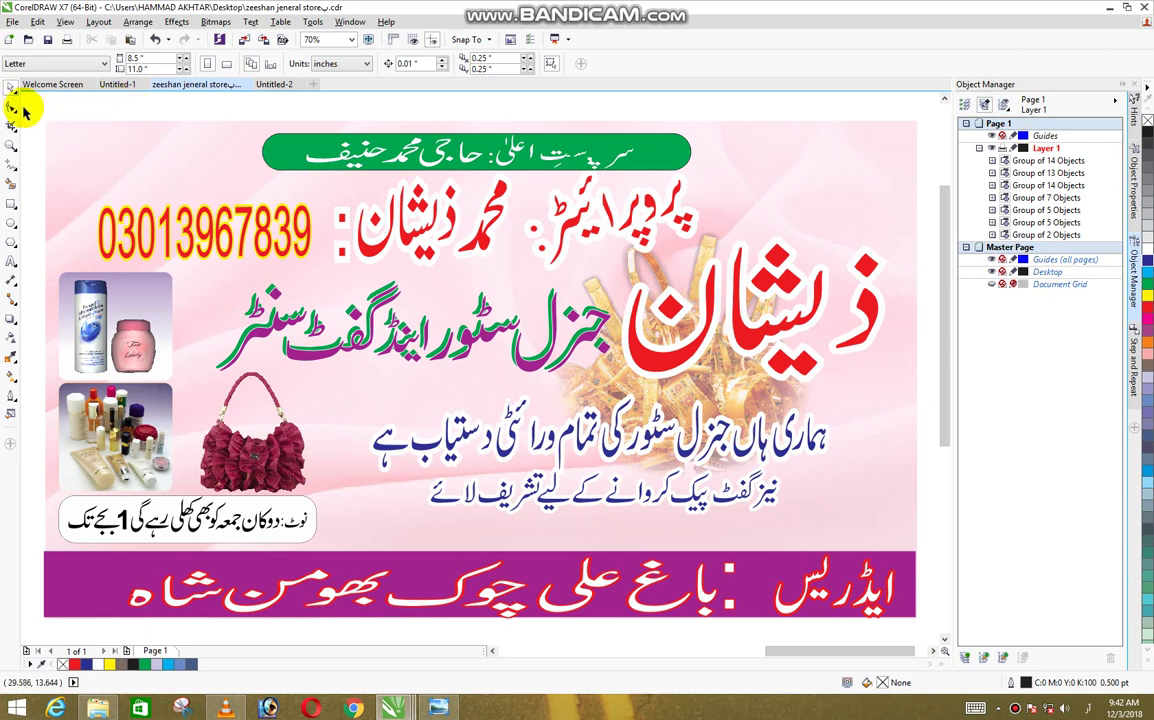
Step: Nudge the proprietor-and-phone line slightly left with arrow keys, to X 37.362"
click(130, 230)
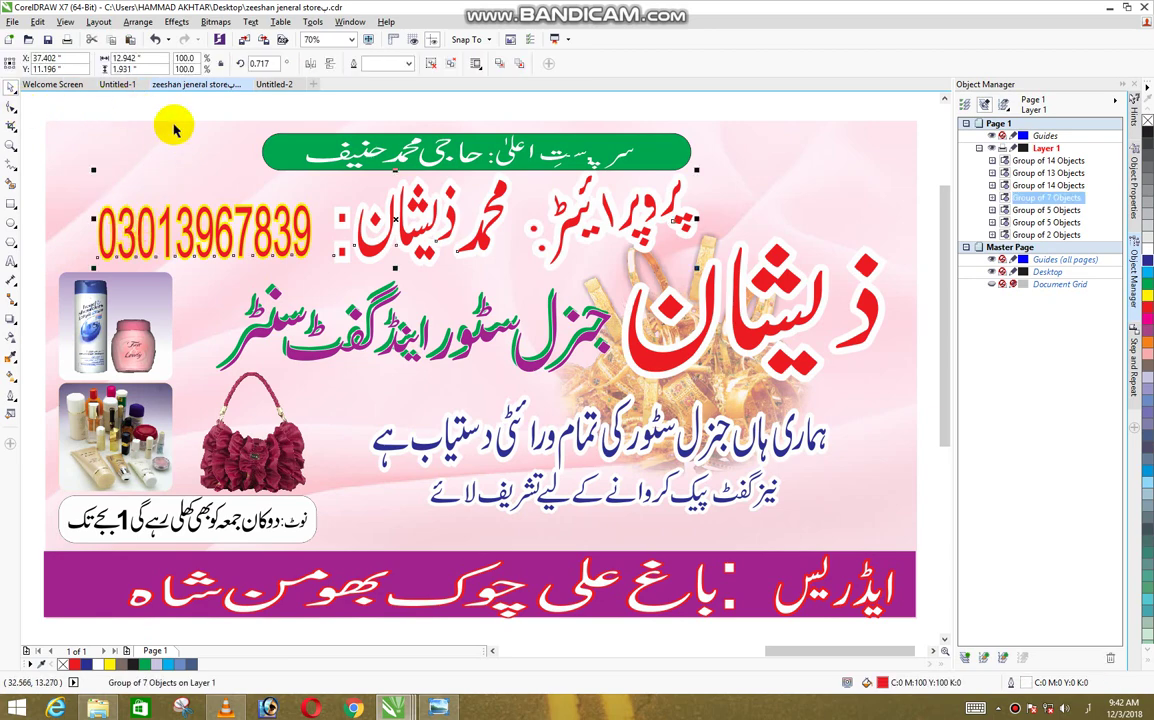
key(Left)
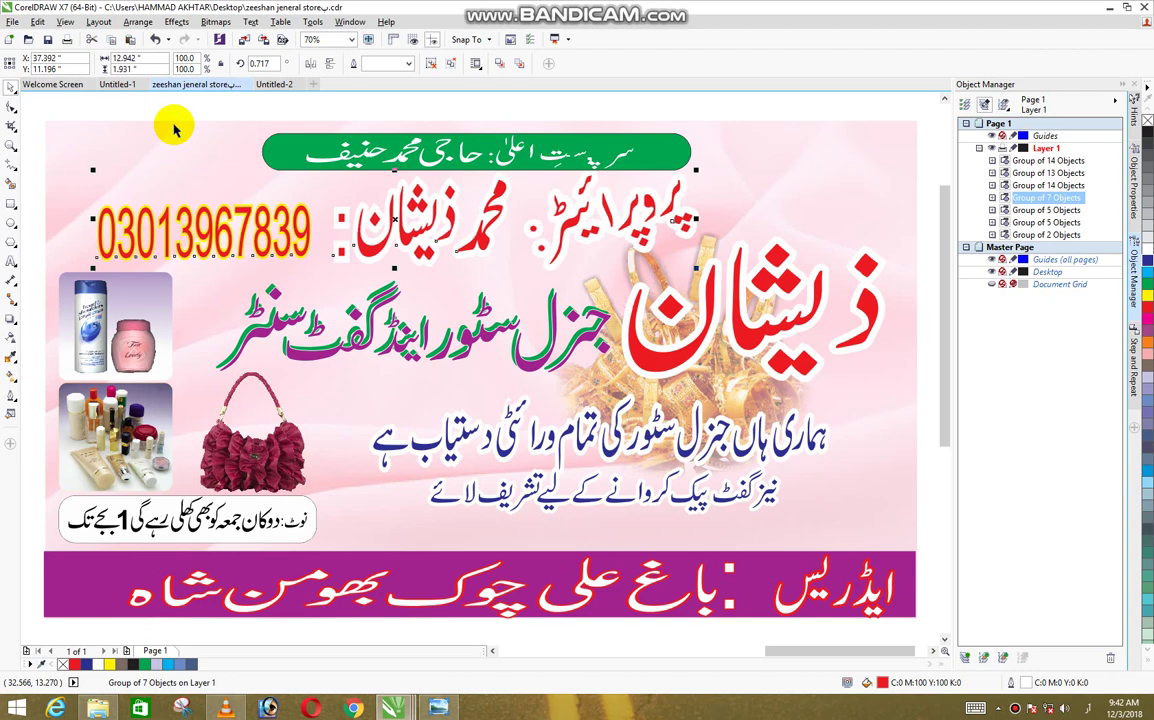
key(Left)
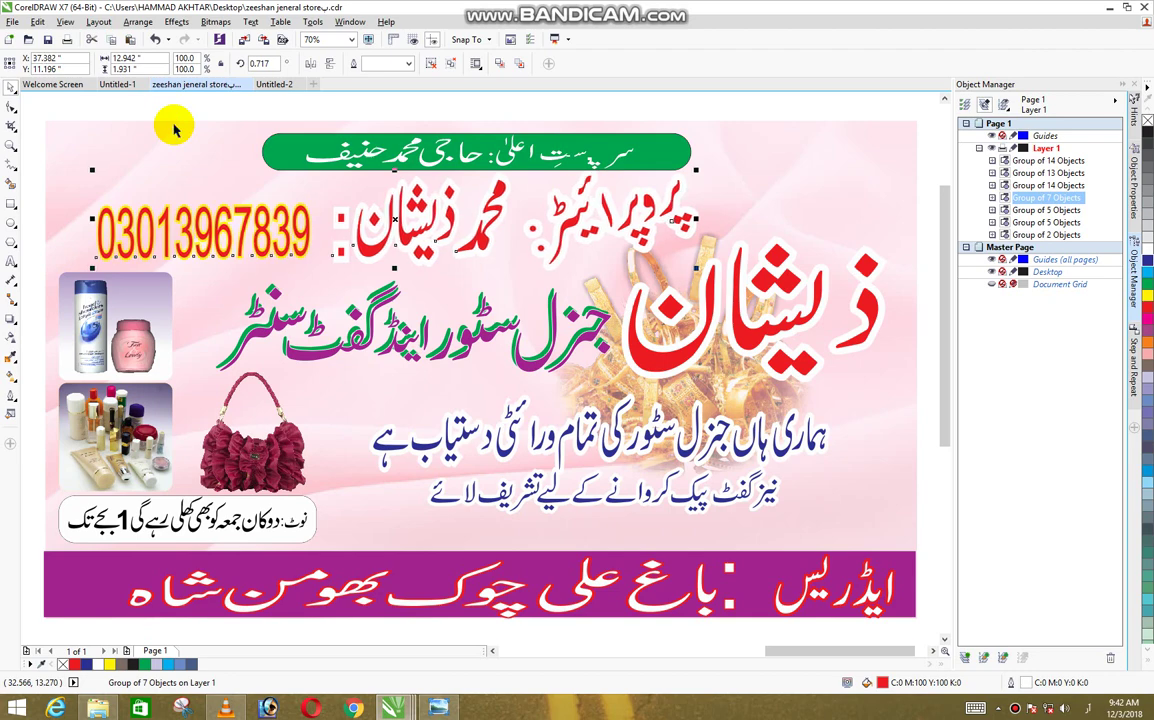
key(Left)
key(Down)
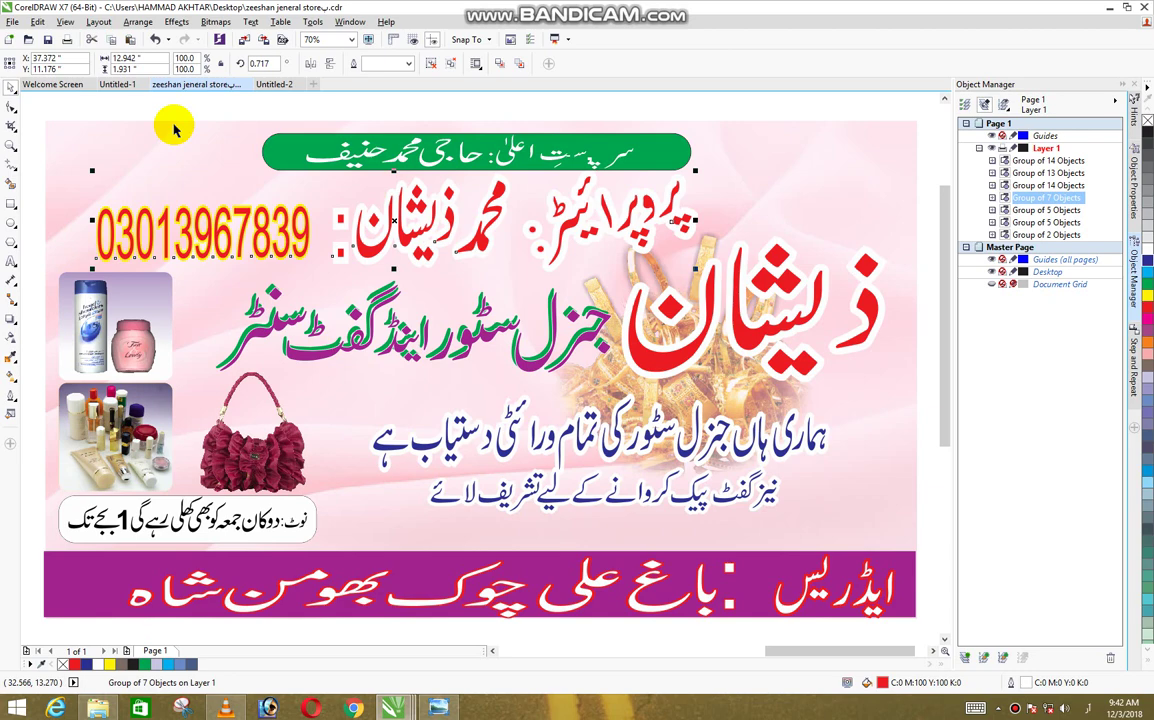
key(Down)
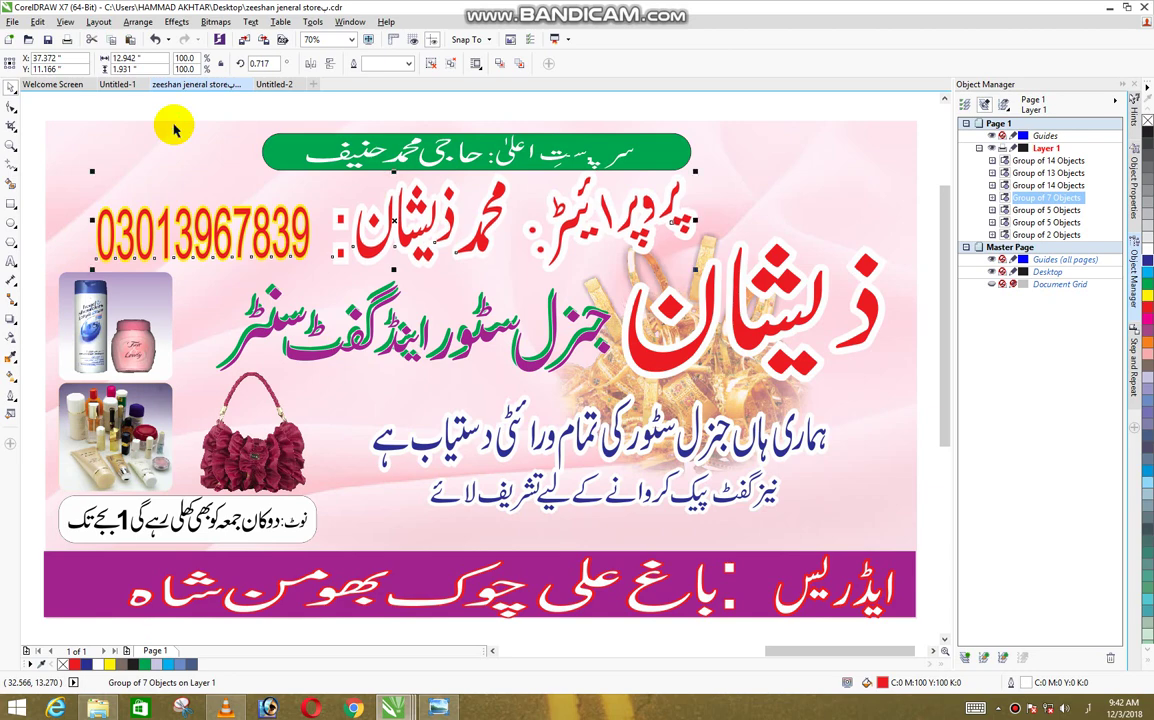
key(Left)
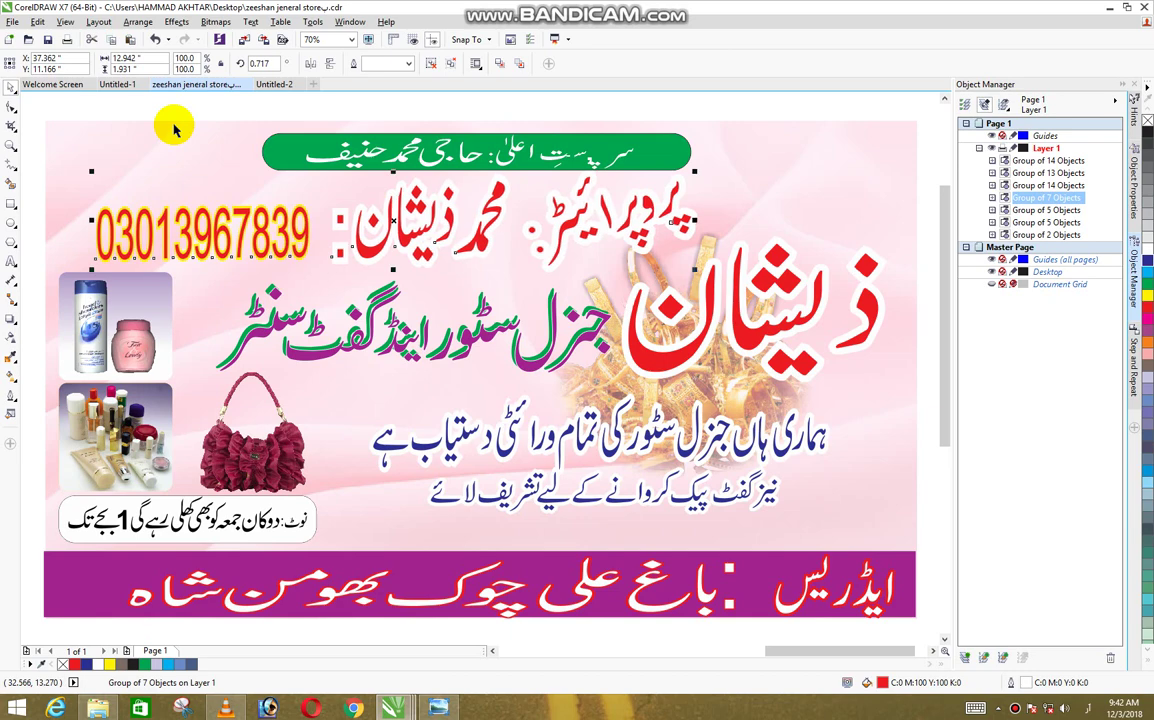
key(Up)
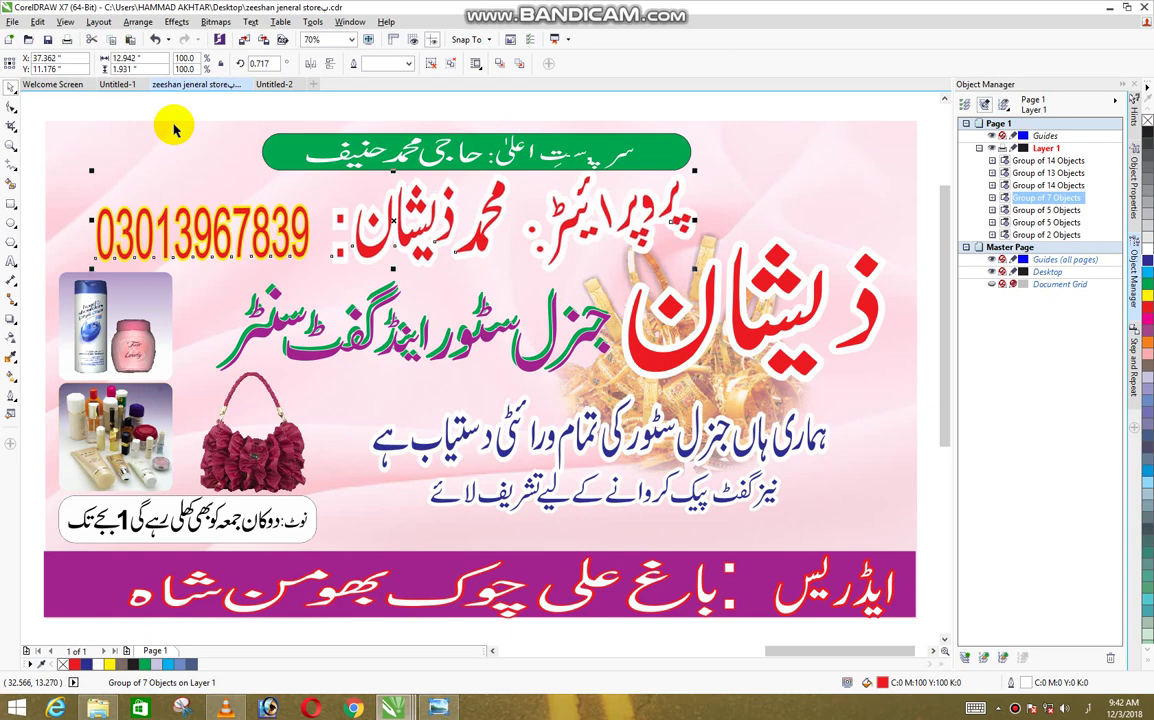